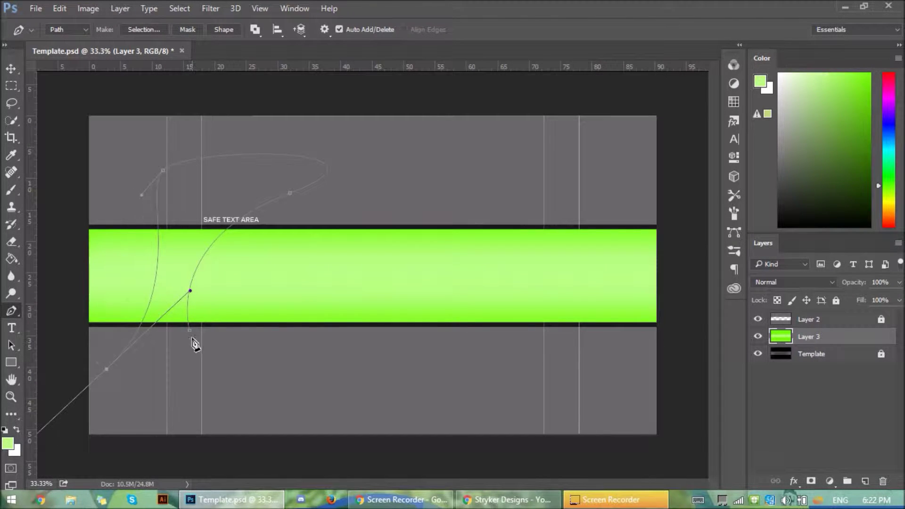
Turn the closed curved path into a selection, paint it with a darker green on its own layer, and deselect it.
right_click(236, 152)
click(317, 215)
click(526, 138)
key(b)
drag(860, 79, 870, 110)
mouse_move(146, 211)
mouse_down()
mouse_move(102, 346)
mouse_move(292, 202)
mouse_up()
click(11, 85)
click(96, 124)
Move the painted curved shape slightly along the band and rotate it about 18.3°.
click(11, 69)
drag(181, 317, 225, 315)
key(ctrl+t)
drag(355, 238, 278, 278)
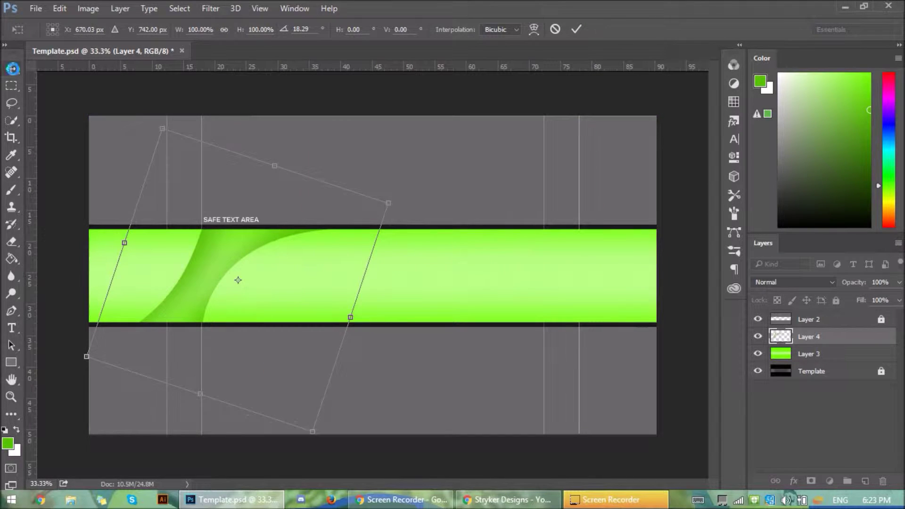
click(13, 71)
key(Return)
Duplicate the curved shape's layer three times and spread the copies along the green band.
key(ctrl+j)
key(ctrl+j)
key(ctrl+j)
click(48, 29)
drag(819, 336, 453, 149)
click(428, 199)
click(819, 353)
drag(232, 278, 256, 282)
click(816, 371)
drag(362, 343, 477, 346)
Rotate Layer 4 copy 3 about -20.5° and shift it to overlap the leftmost curved shape.
click(819, 337)
mouse_move(294, 329)
mouse_down()
mouse_move(252, 329)
mouse_move(296, 332)
mouse_up()
key(ctrl+t)
drag(377, 377, 405, 313)
drag(267, 321, 246, 324)
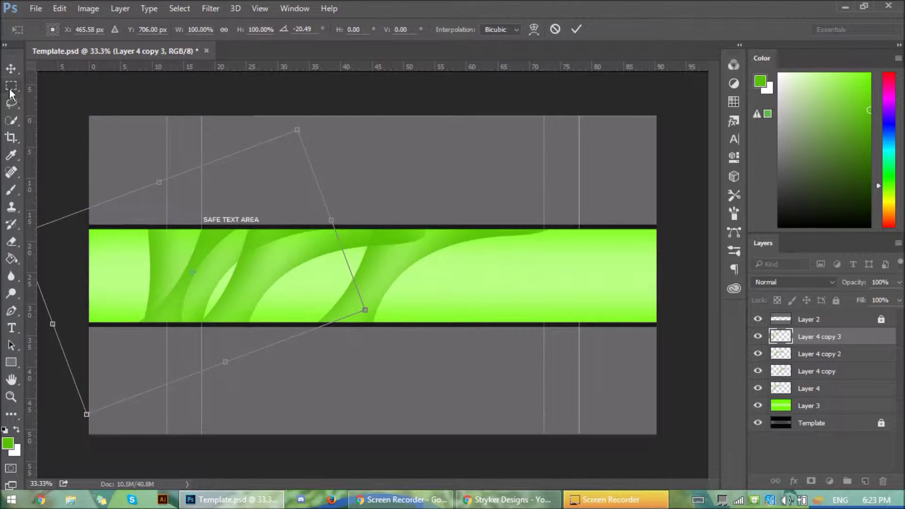
click(11, 70)
click(397, 198)
Duplicate Layer 4 copy, move the duplicate to the band's left end and rotate it about -33.7°.
click(804, 369)
key(ctrl+j)
drag(353, 420, 125, 420)
key(ctrl+t)
drag(273, 406, 360, 330)
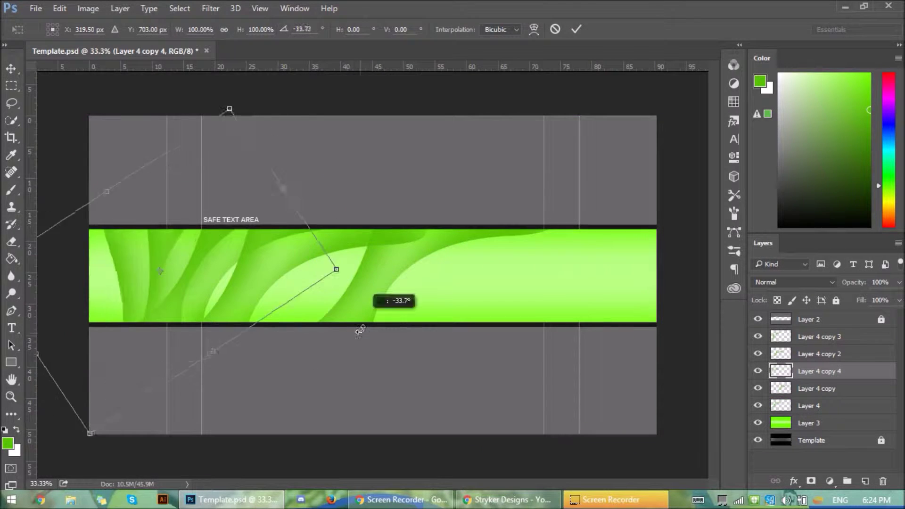
click(10, 69)
click(394, 199)
Delete Layer 4, Layer 4 copy and Layer 4 copy 2, and shift the two remaining shapes right along the band.
click(809, 389)
double_click(815, 389)
key(Delete)
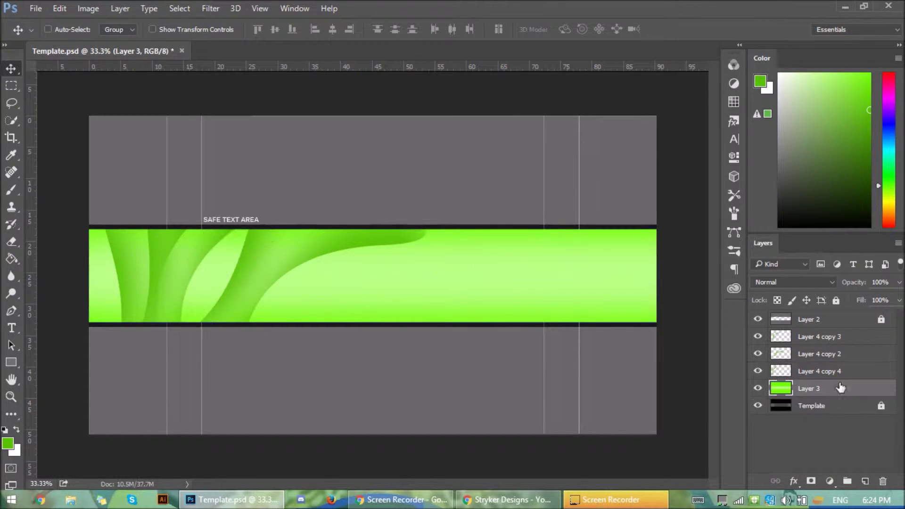
click(832, 355)
key(Delete)
drag(244, 361, 330, 362)
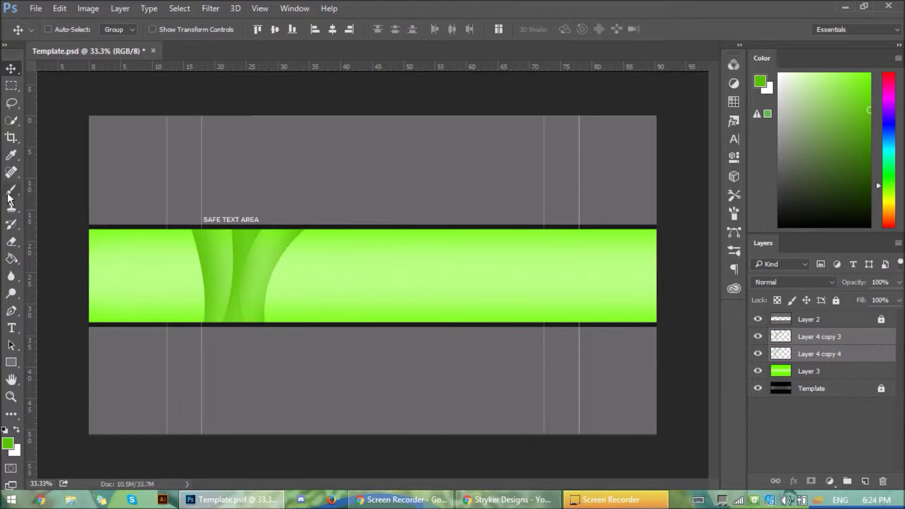
Lower the opacity of Layer 4 copy 3 to 72%.
click(841, 335)
click(899, 283)
drag(900, 300, 859, 301)
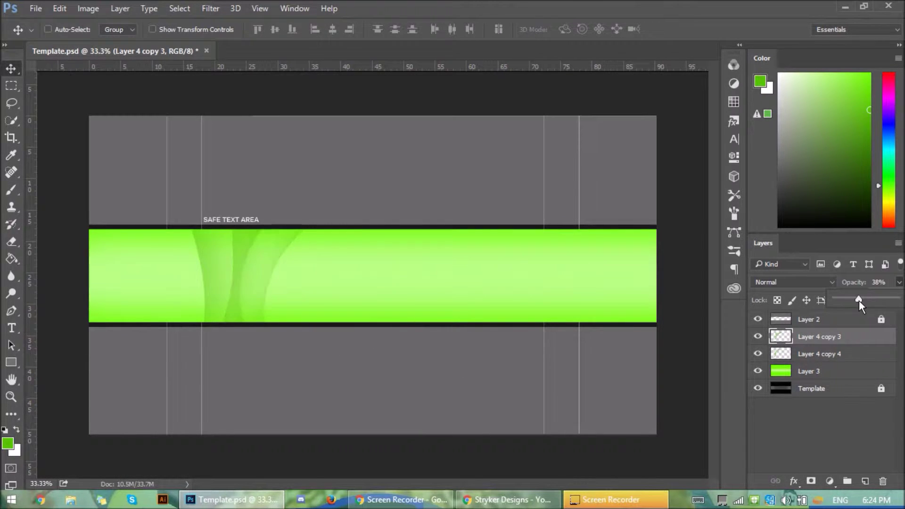
Duplicate Layer 4 copy 4 twice, placing one copy right of centre and rotating the other at the band's left end.
click(811, 361)
drag(370, 307, 466, 295)
drag(399, 301, 98, 304)
key(ctrl+t)
drag(314, 285, 276, 372)
drag(161, 275, 146, 279)
click(577, 30)
Move Layer 4 copy 5 to the left end of the band, beside the rotated curve.
click(830, 340)
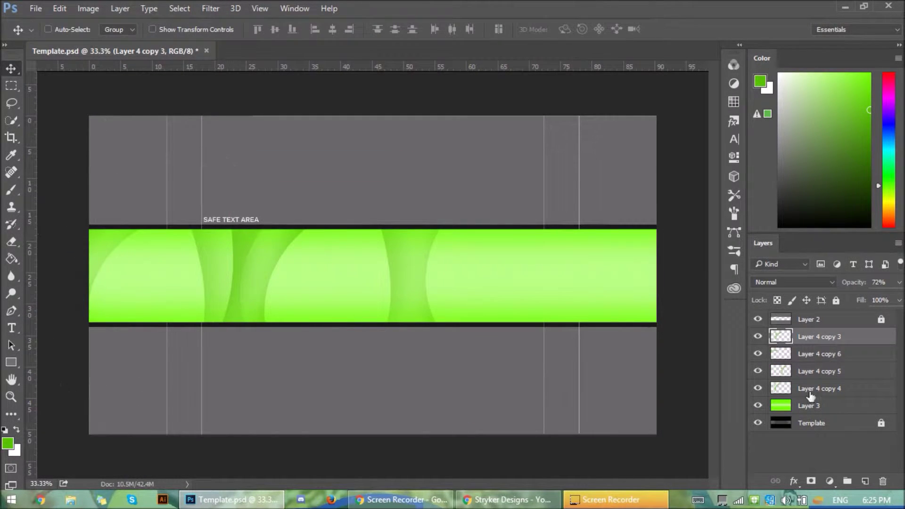
click(815, 370)
drag(339, 305, 164, 290)
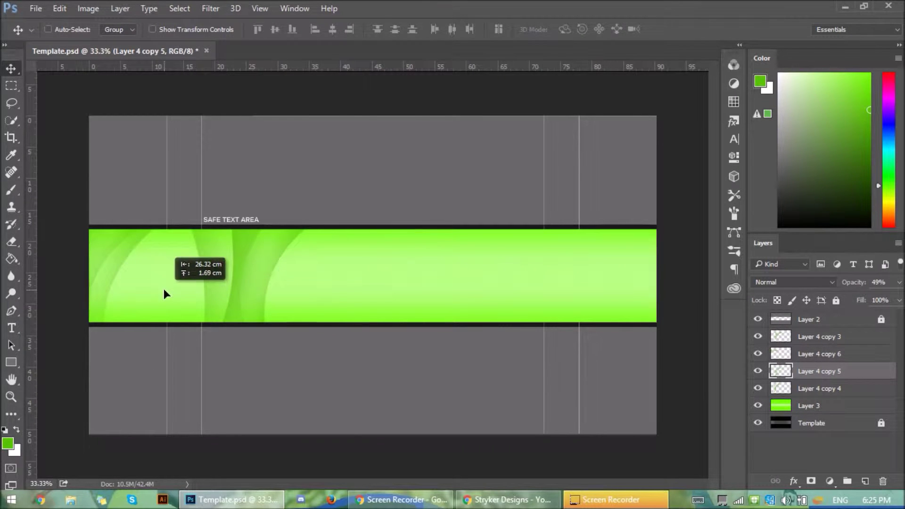
drag(463, 325, 461, 353)
Move Layer 4 copy 4 to the band's left end and rotate it to overlap the other curves.
click(797, 386)
drag(359, 321, 71, 198)
key(ctrl+t)
drag(175, 367, 160, 312)
click(11, 68)
click(383, 199)
Delete Layer 4 copy 3, the curved shape standing apart from the left group.
click(819, 371)
click(804, 340)
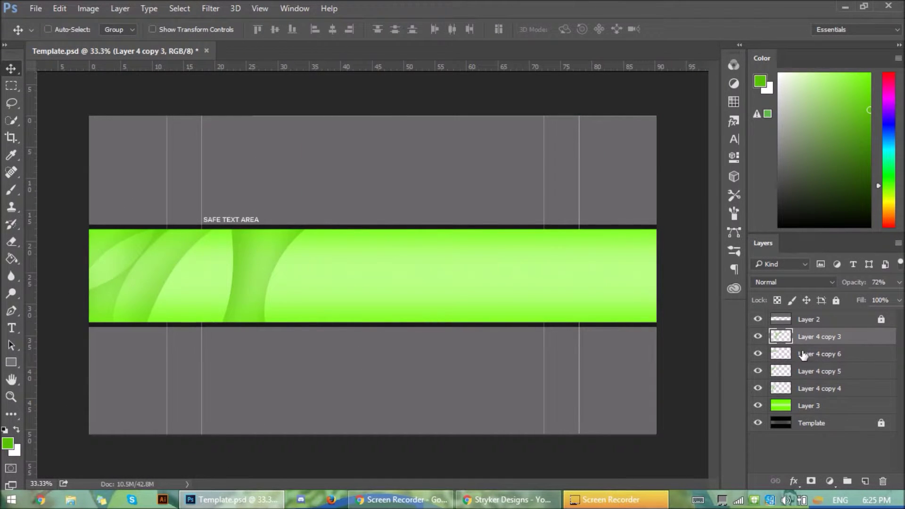
click(806, 387)
click(795, 343)
key(Delete)
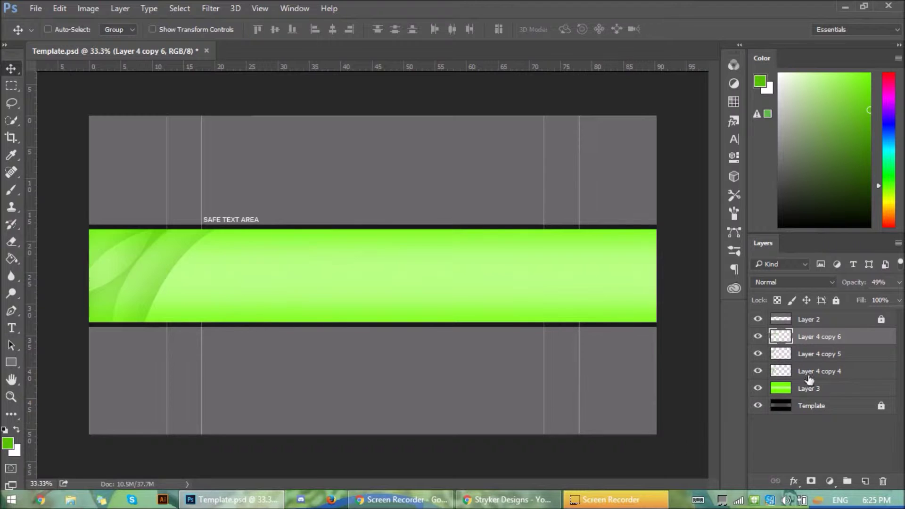
Merge Layer 4 copy 6, Layer 4 copy 5 and Layer 4 copy 4 into one layer.
shift+click(816, 376)
right_click(816, 376)
click(636, 449)
Duplicate the merged curves, move the copy to the band's right end and rotate it to fit that side.
key(ctrl+j)
drag(262, 348, 611, 329)
key(ctrl+t)
drag(666, 354, 250, 417)
drag(459, 341, 599, 262)
click(11, 69)
click(392, 200)
drag(628, 314, 624, 319)
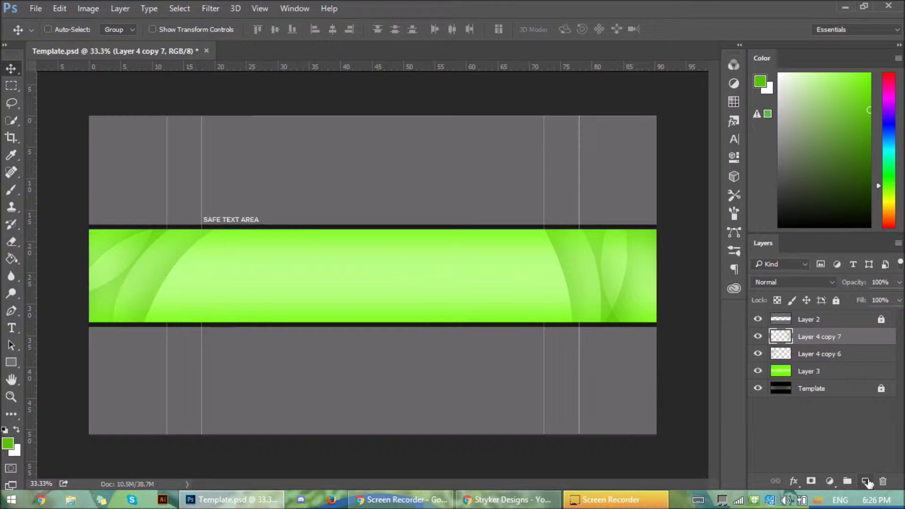
Stamp a 3228 px splatter brush over the band on a new layer and set its opacity to 30%.
click(64, 32)
click(154, 128)
click(373, 273)
drag(878, 292, 853, 295)
key(v)
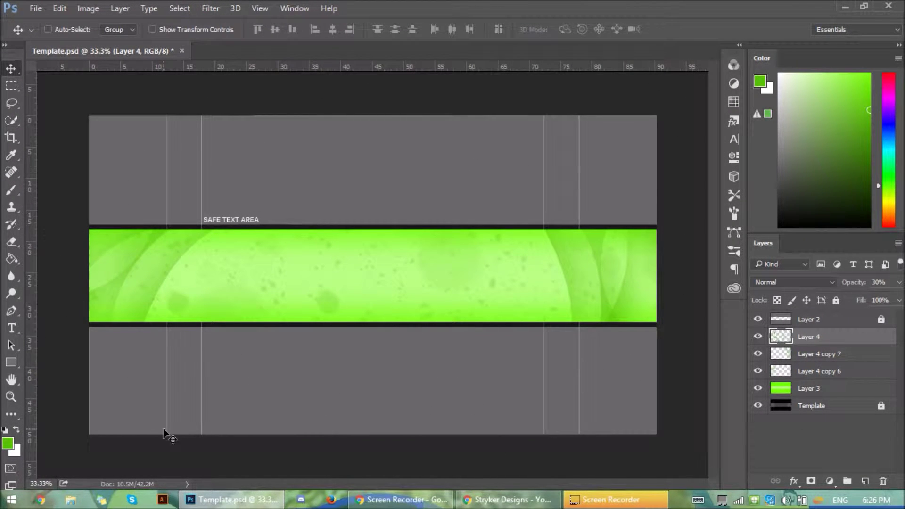
Switch to Chrome, search Google Images for "tree" in a new tab and refine the results to black and white.
click(393, 500)
click(147, 10)
click(124, 9)
text(tree)
key(Return)
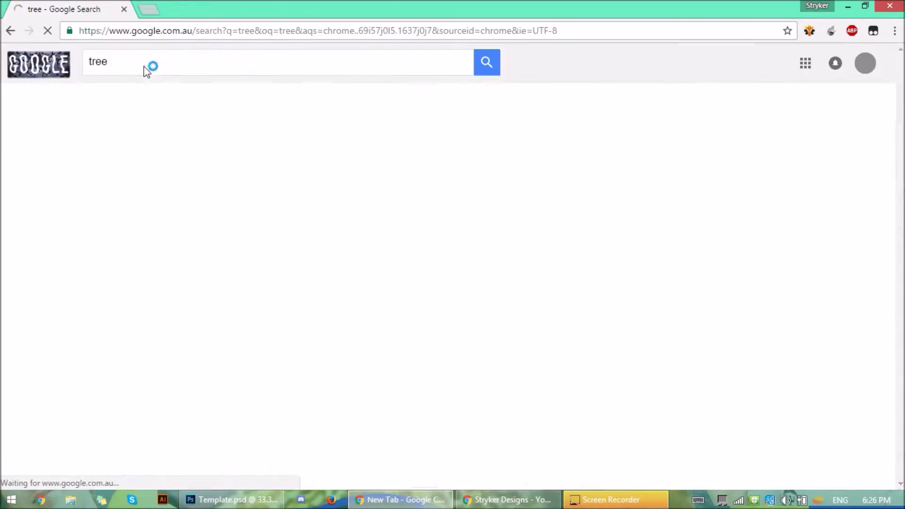
click(133, 102)
click(410, 163)
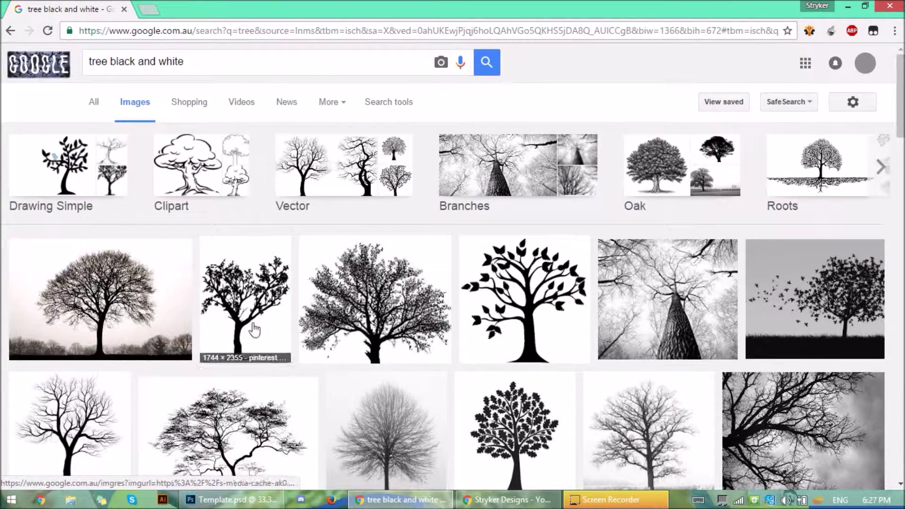
Refine the image search to vector trees and paste the picture of two bare tree silhouettes into Template.psd.
click(71, 169)
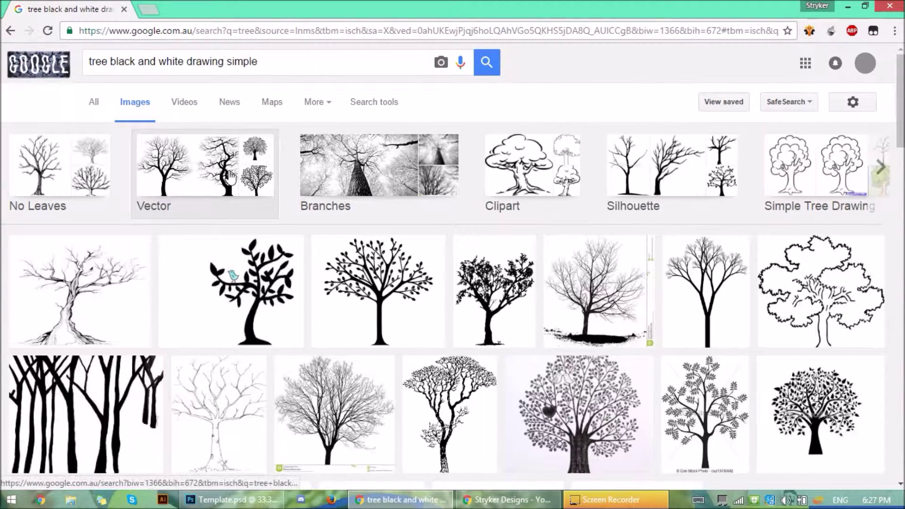
click(230, 178)
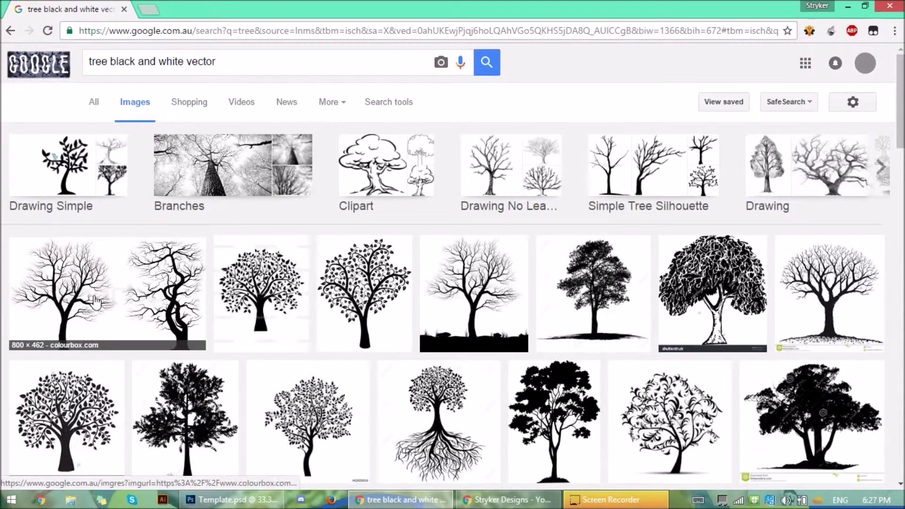
click(153, 302)
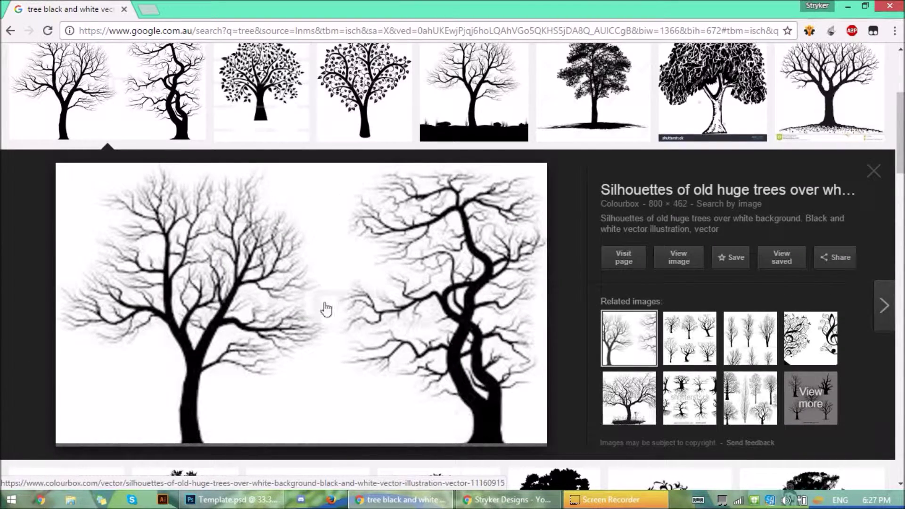
right_click(436, 339)
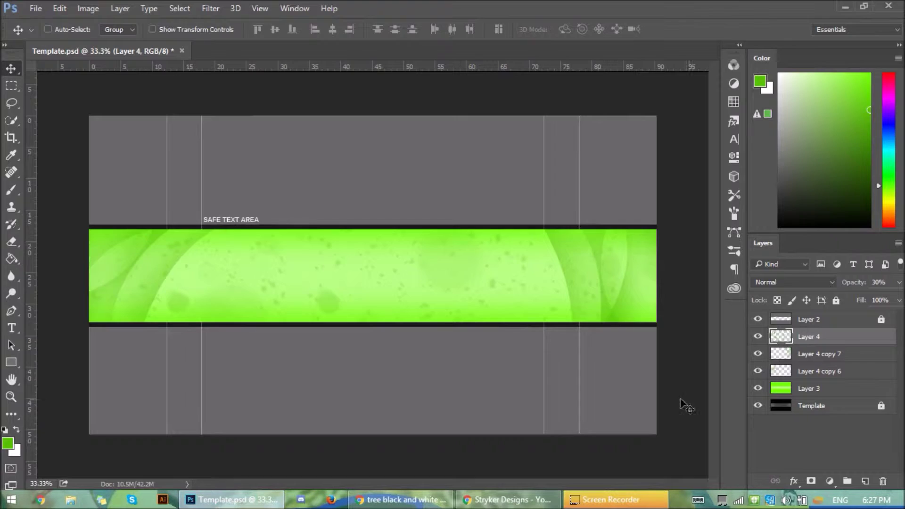
key(ctrl+v)
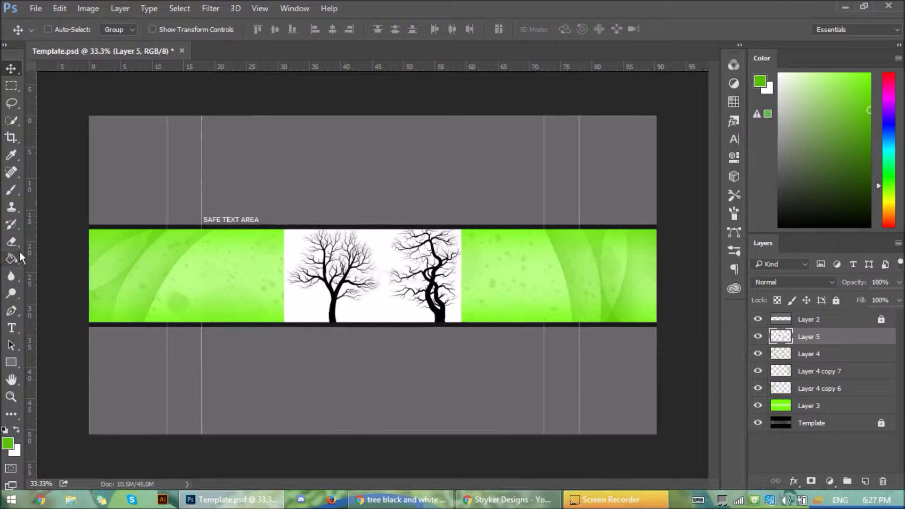
Scale down the pasted two-tree picture so it fits within the green band's height.
right_click(831, 336)
click(851, 334)
key(ctrl+t)
drag(459, 323, 431, 308)
drag(396, 278, 395, 291)
click(11, 69)
click(385, 197)
Add a layer beneath the two-tree picture and paint it black with a hard round brush.
click(844, 357)
click(865, 481)
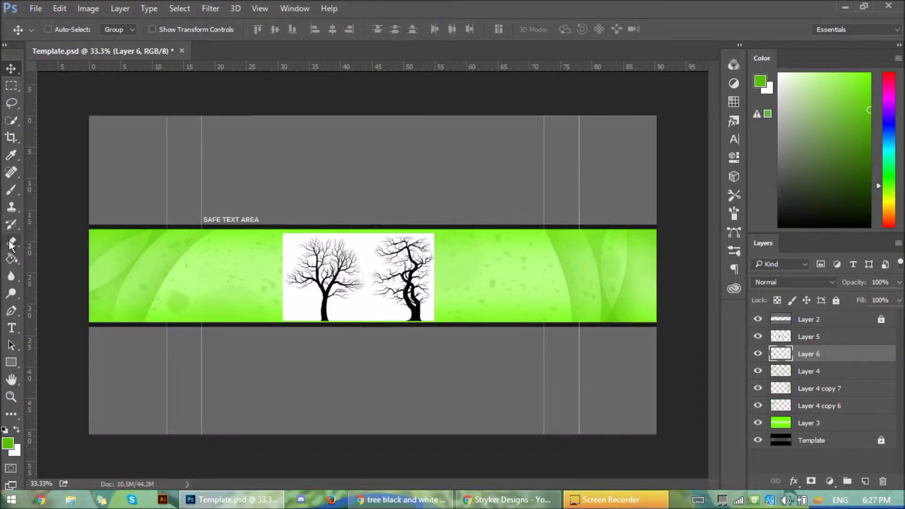
key(b)
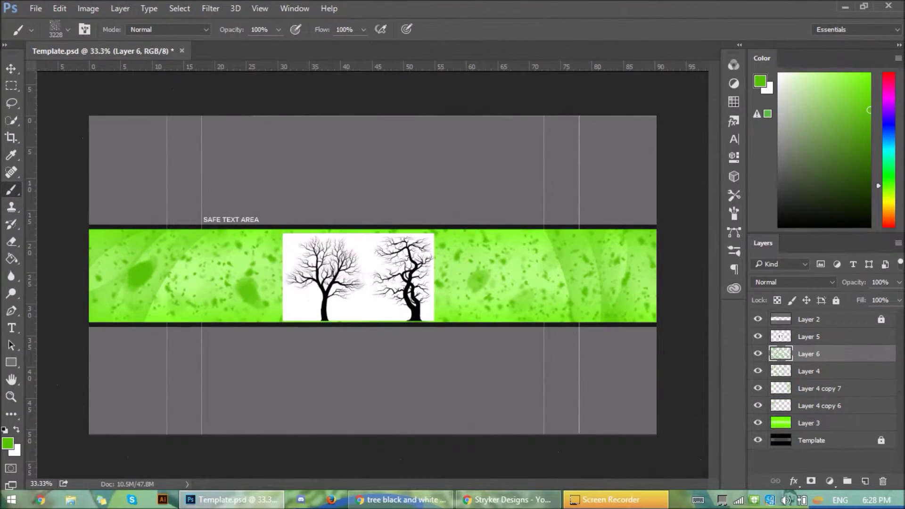
right_click(240, 149)
click(307, 238)
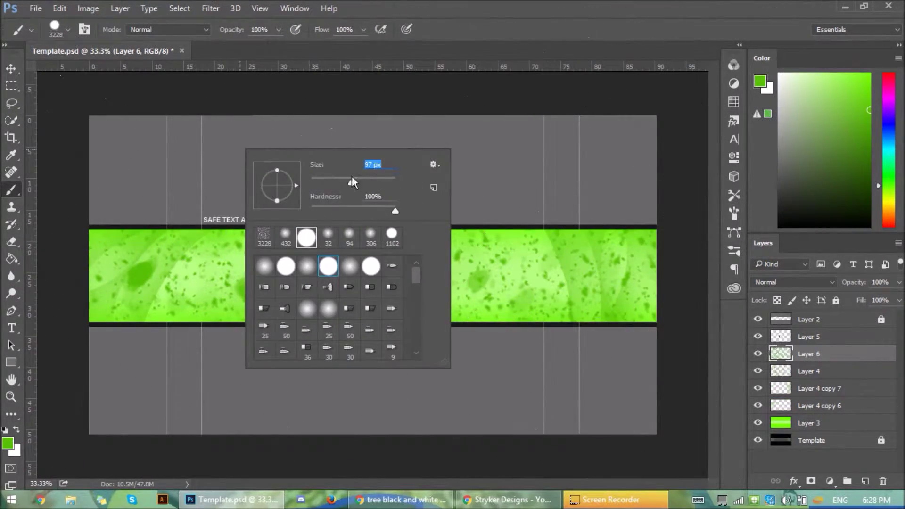
drag(508, 273, 332, 298)
click(778, 226)
mouse_move(264, 287)
mouse_down()
mouse_move(630, 240)
mouse_move(354, 320)
mouse_move(481, 287)
mouse_up()
Knock out the two-tree picture's white background by lowering its Blend If This Layer white value to about 20.
double_click(818, 343)
drag(289, 64, 644, 136)
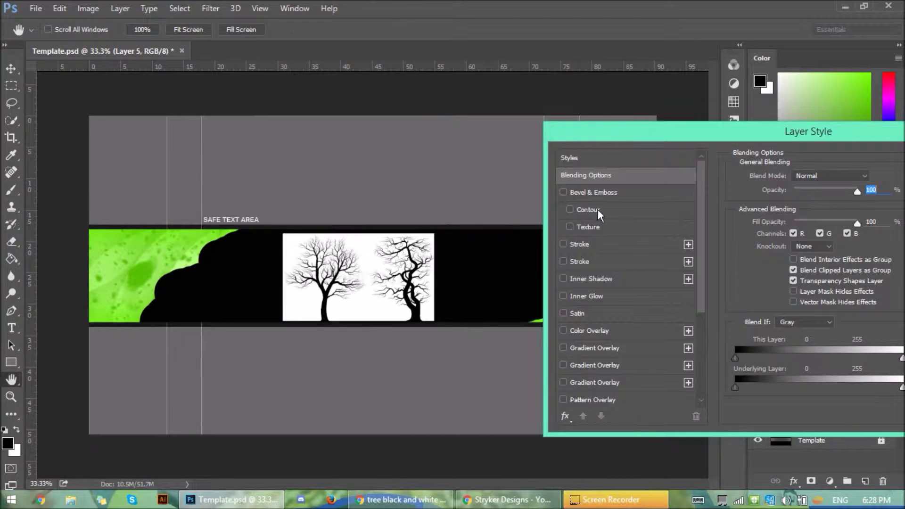
drag(902, 358, 777, 357)
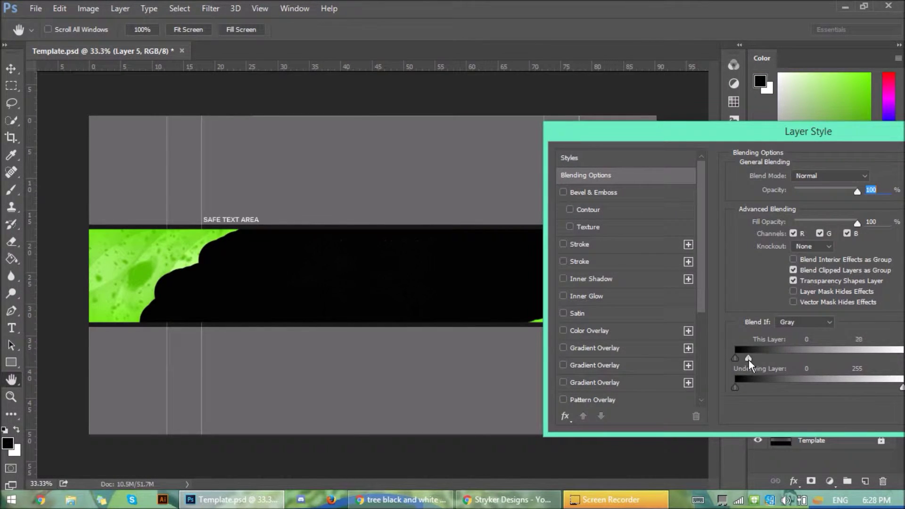
drag(773, 132, 605, 172)
click(856, 200)
Hide the black painted layer, then delete it together with the two-tree layer.
click(759, 353)
click(816, 355)
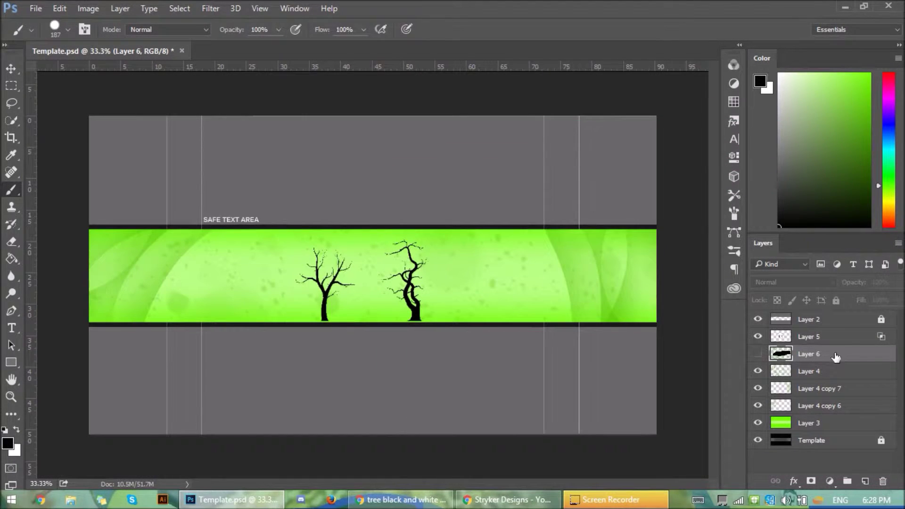
click(837, 339)
key(Delete)
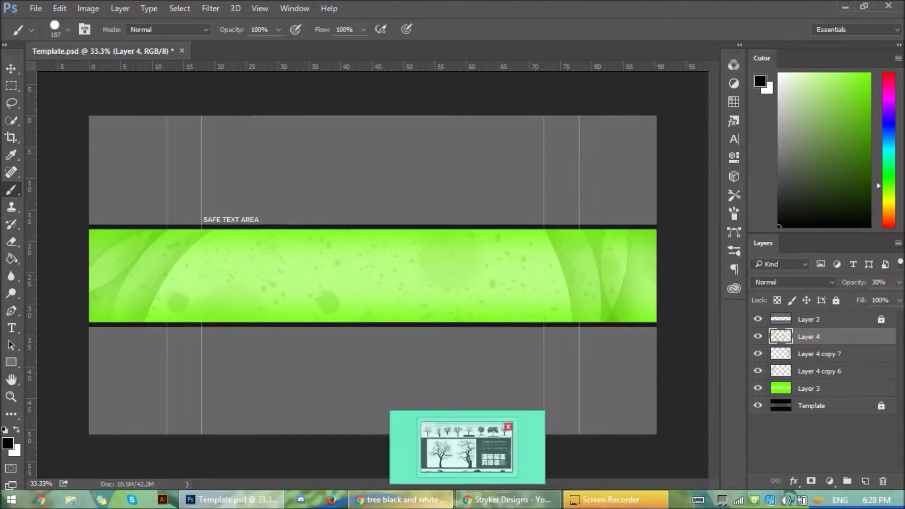
Switch back to Chrome, look through more black and white vector trees and preview the leafy one.
click(401, 500)
scroll(460, 298, down, 8)
click(353, 280)
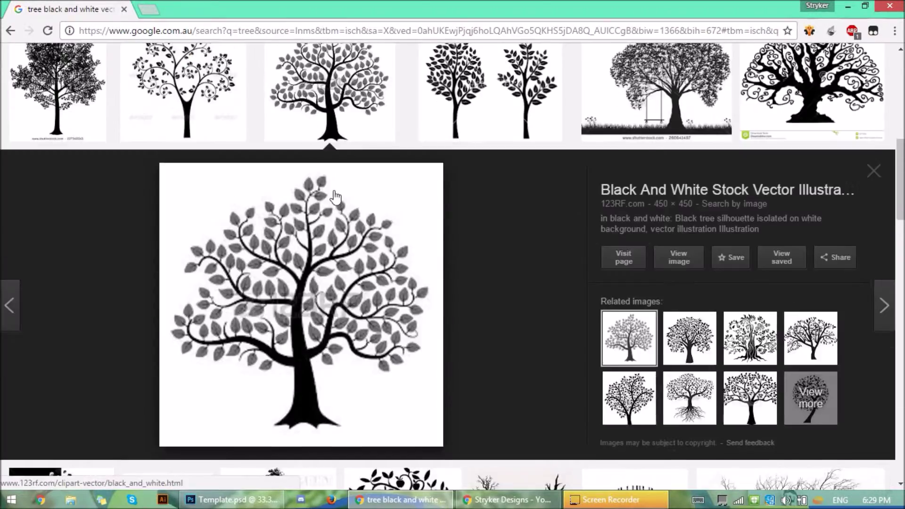
scroll(349, 236, up, 2)
click(336, 146)
Change the image search to "tree png vector" and look through the results.
scroll(426, 252, up, 5)
click(245, 61)
drag(245, 62, 109, 62)
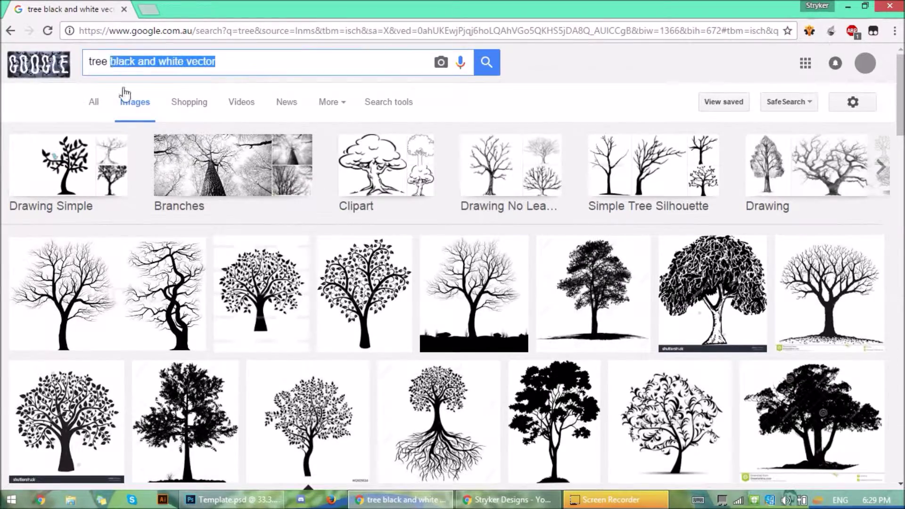
text(png vector)
key(Return)
scroll(274, 332, down, 9)
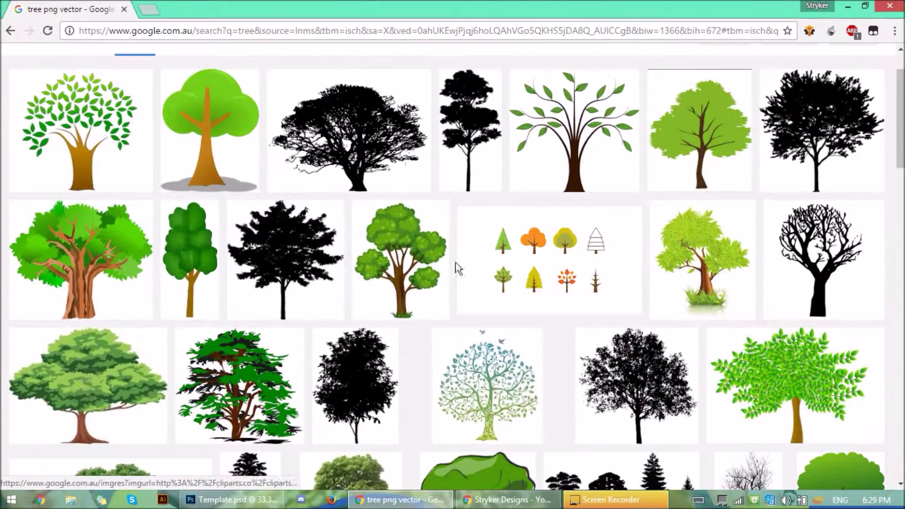
scroll(274, 333, down, 10)
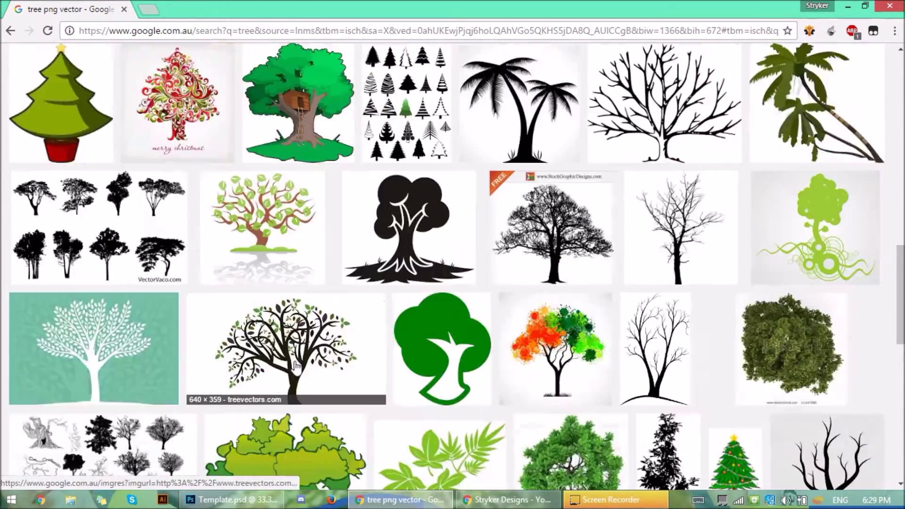
Open the "Free vector colorful tree" image and paste a copy of it into Template.psd.
click(330, 325)
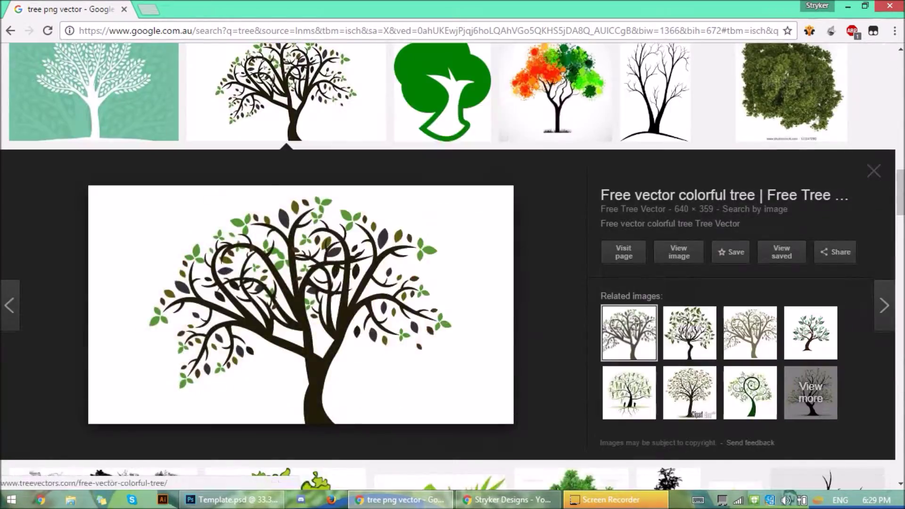
click(231, 500)
key(ctrl+v)
key(ctrl+plus)
key(ctrl+plus)
key(ctrl+plus)
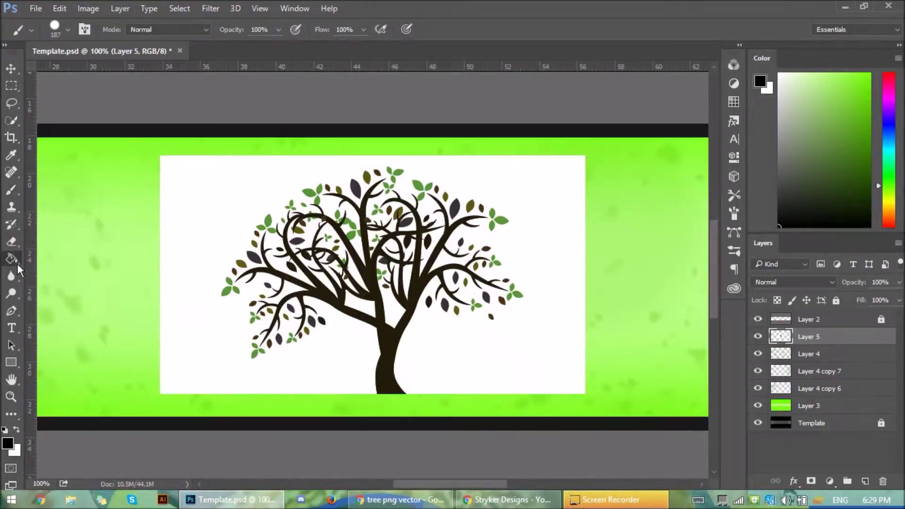
Darken the pasted tree with Levels, setting the input levels to about 89, 0.01 and 133.
click(17, 267)
key(ctrl+l)
drag(599, 285, 638, 286)
mouse_move(515, 284)
mouse_down()
mouse_move(598, 278)
mouse_move(514, 283)
mouse_up()
mouse_move(683, 283)
mouse_down()
mouse_move(665, 284)
mouse_move(682, 285)
mouse_up()
click(516, 284)
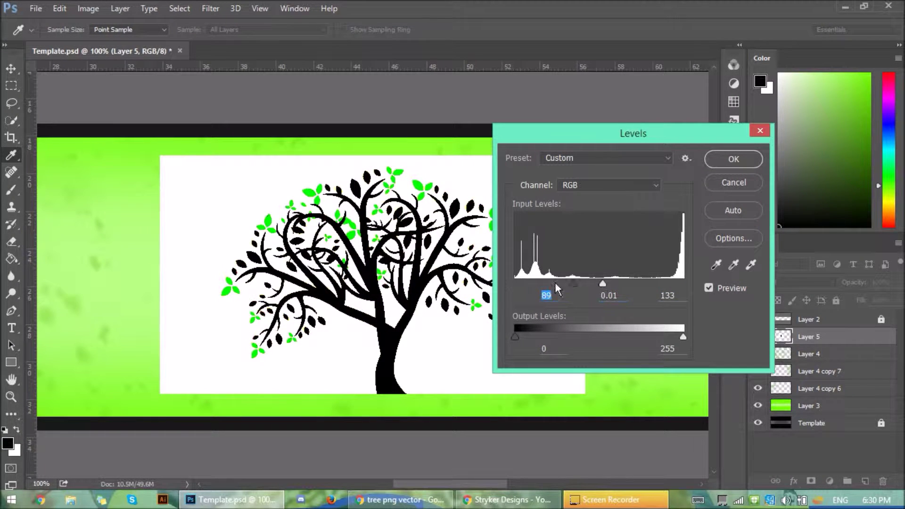
mouse_move(603, 283)
mouse_down()
mouse_move(670, 289)
mouse_move(602, 290)
mouse_up()
click(734, 159)
Erase the white background around the tree with the Magic Eraser.
click(12, 259)
right_click(14, 242)
click(61, 272)
click(216, 226)
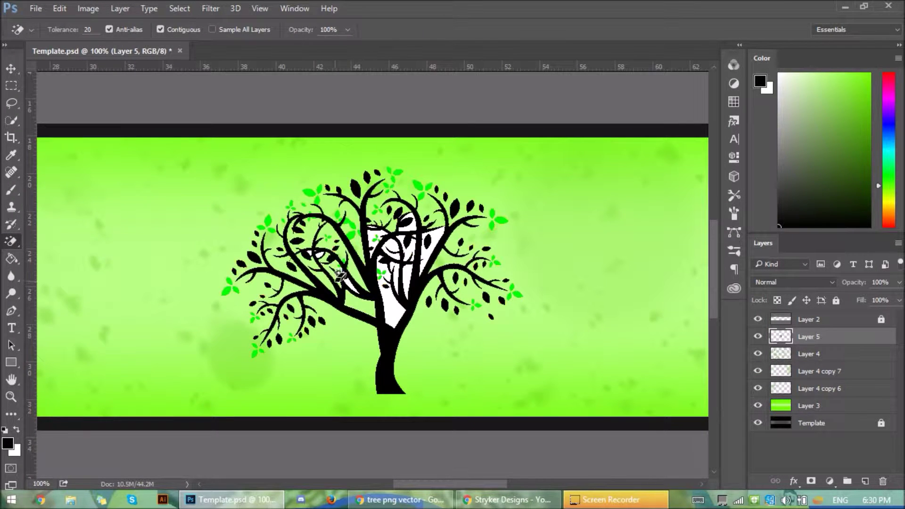
Erase the remaining white areas enclosed between the tree's branches.
scroll(314, 272, up, 2)
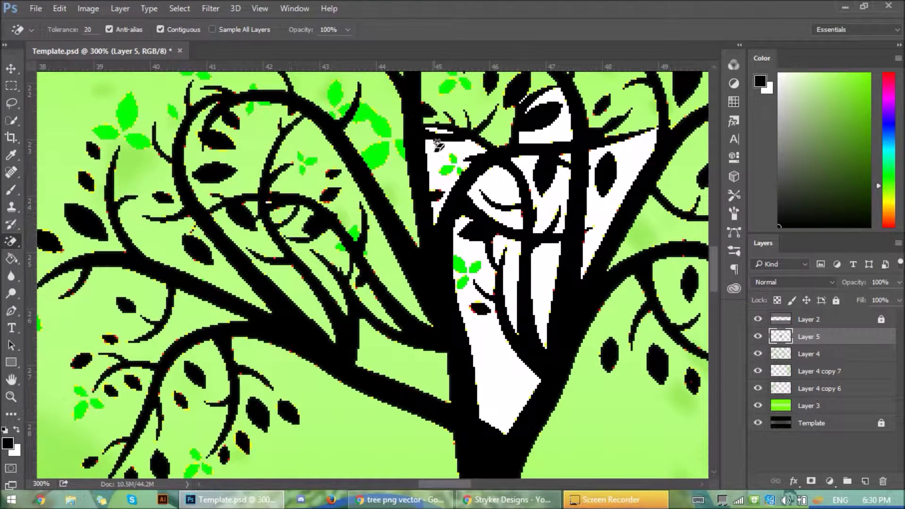
click(531, 110)
click(557, 176)
click(503, 246)
click(470, 249)
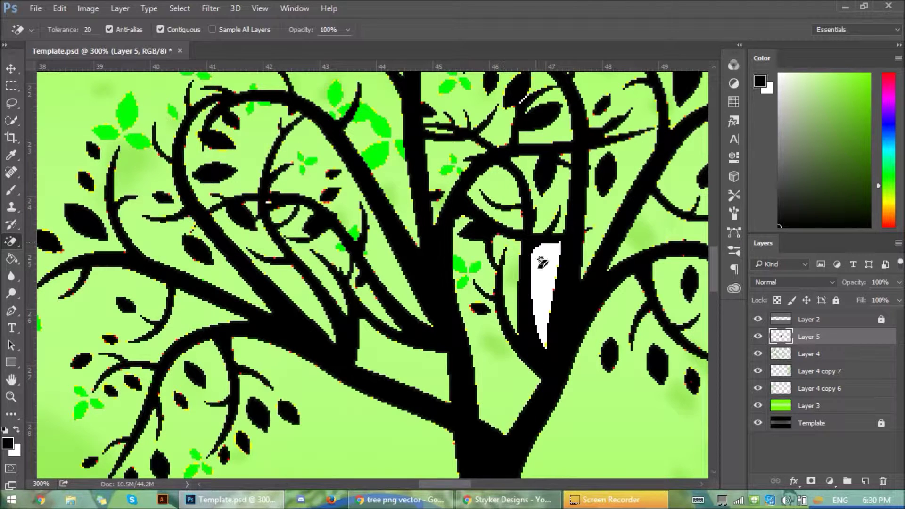
click(540, 260)
key(ctrl+minus)
key(ctrl+minus)
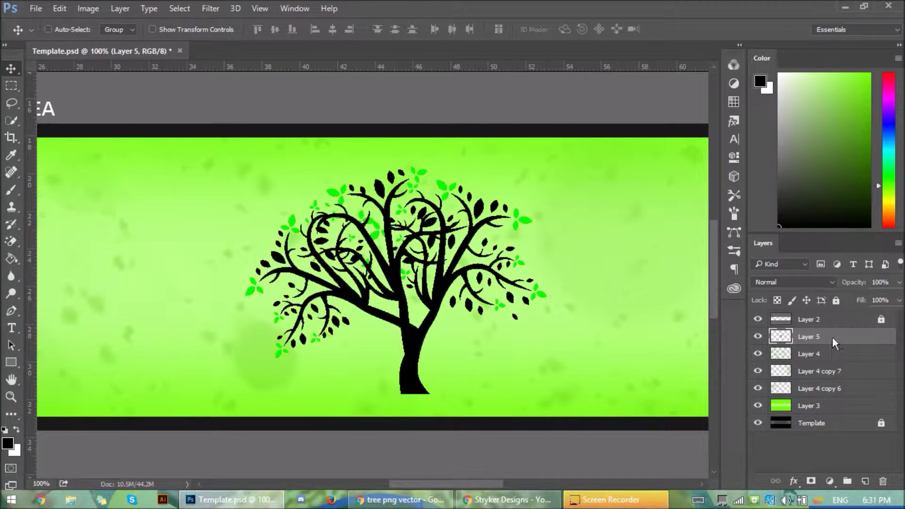
Add a black Color Overlay to the tree layer so the green leaves turn black.
double_click(832, 336)
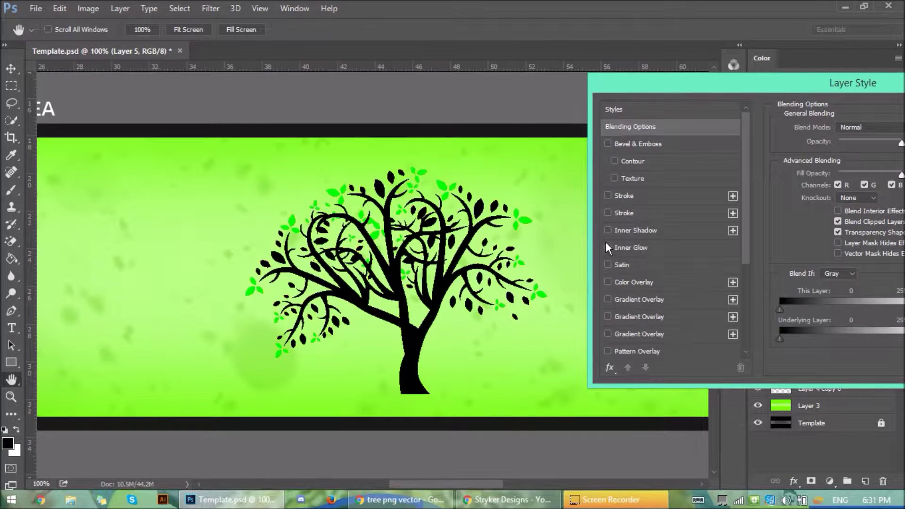
click(607, 281)
drag(639, 78, 457, 103)
click(492, 292)
click(497, 309)
click(426, 290)
click(733, 154)
click(498, 324)
click(799, 150)
click(880, 136)
Rasterize the tree's layer style and nudge the tree slightly to the right within the band.
key(ctrl+minus)
key(ctrl+minus)
key(ctrl+minus)
key(ctrl+minus)
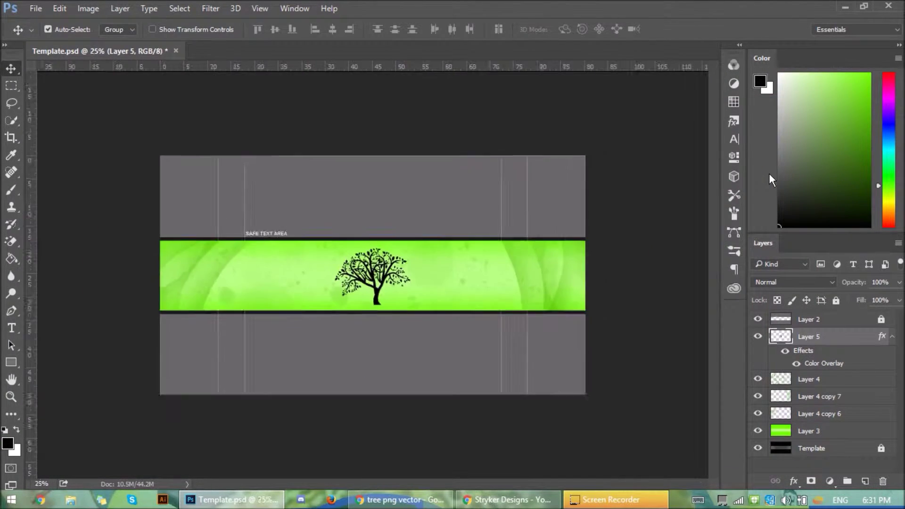
key(ctrl+plus)
right_click(837, 336)
click(595, 260)
mouse_move(381, 325)
mouse_down()
mouse_move(390, 315)
mouse_move(389, 323)
mouse_up()
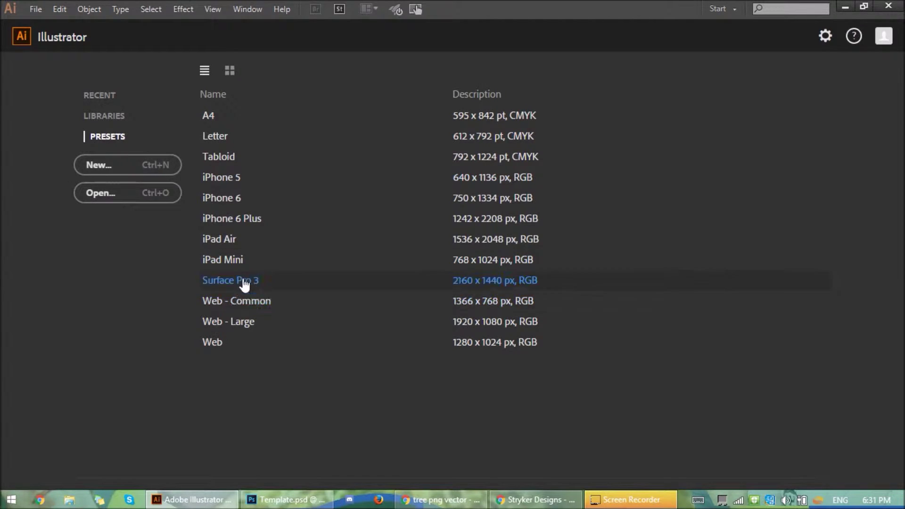
Switch to Illustrator, create a Surface Pro 3 document and draw a circle about 769 px in diameter.
click(245, 282)
drag(11, 150, 52, 166)
drag(304, 180, 530, 405)
Give the circle a 25 pt black stroke and no fill.
click(151, 28)
text(25)
key(Return)
click(13, 304)
click(35, 341)
right_click(383, 285)
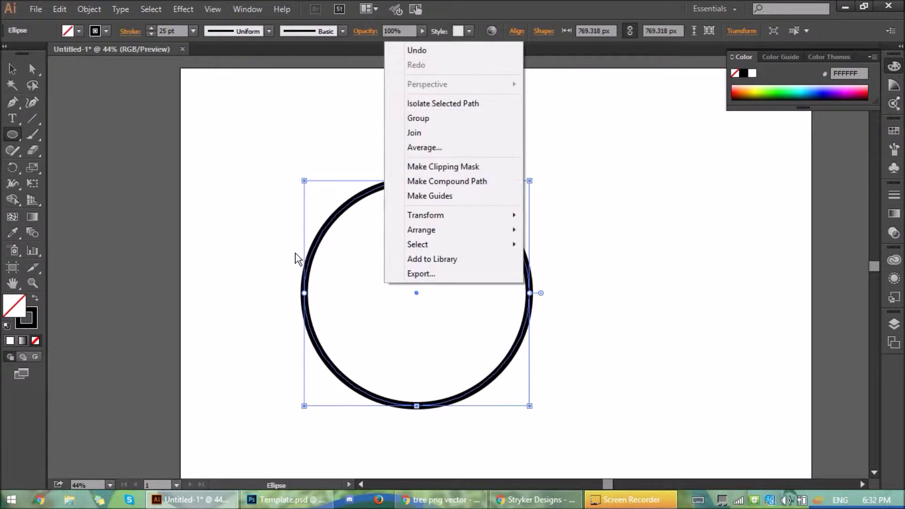
click(327, 249)
Copy the circle and paste it into Template.psd in Photoshop.
key(v)
drag(334, 250, 368, 444)
key(ctrl+c)
key(alt+Tab)
key(ctrl+v)
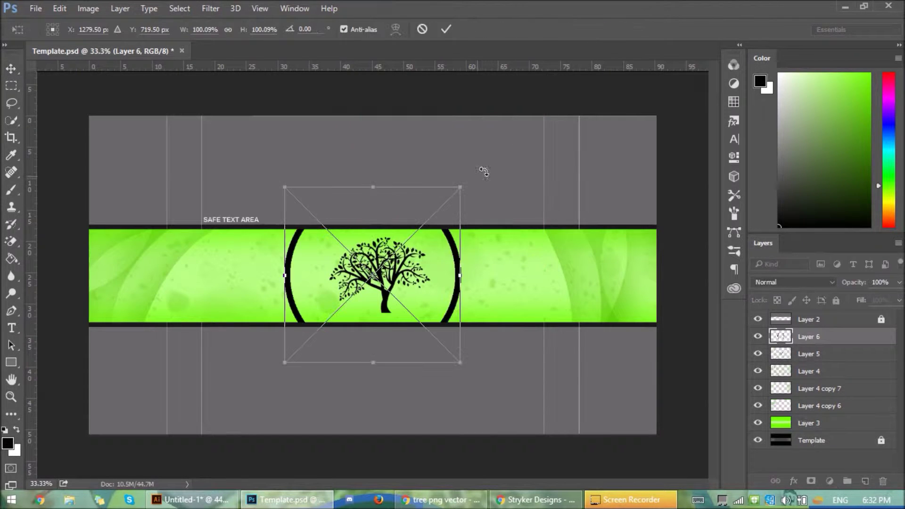
Scale the pasted circle down and position it around the tree with its lower edge on the trunk's base.
drag(401, 277, 400, 260)
drag(438, 209, 427, 220)
drag(378, 282, 386, 280)
click(11, 74)
key(Return)
key(ctrl+plus)
key(ctrl+plus)
key(ctrl+plus)
mouse_move(415, 324)
mouse_down()
mouse_move(399, 333)
mouse_move(405, 340)
mouse_move(410, 324)
mouse_up()
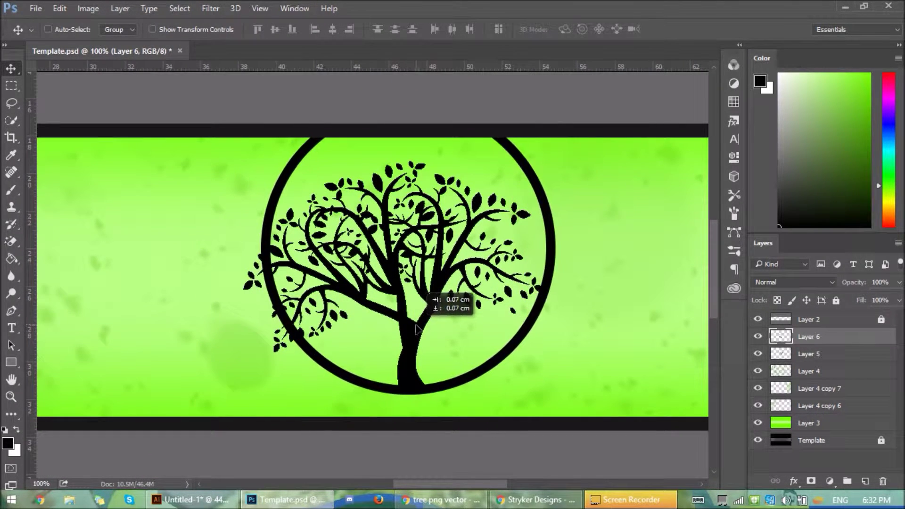
Erase the parts of the tree's branches that stick out beyond the circle.
click(809, 353)
key(e)
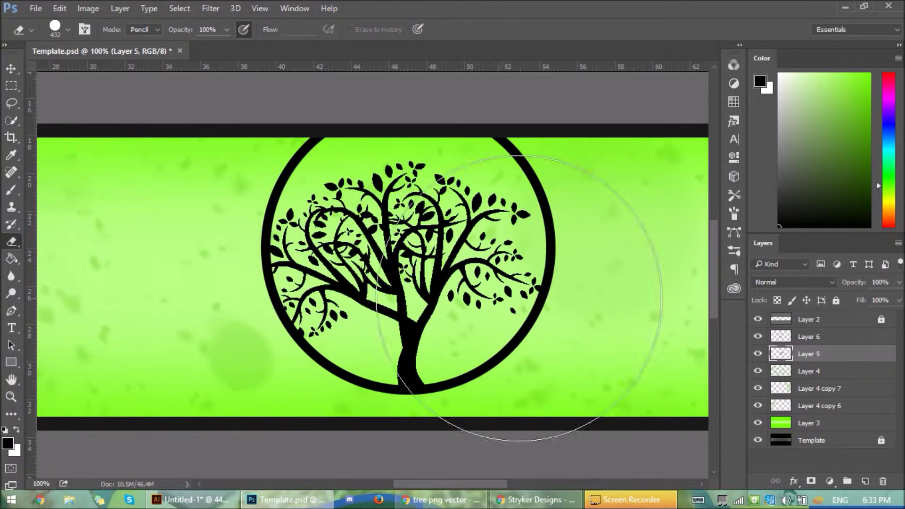
key(ctrl+minus)
key(ctrl+minus)
Merge the circle and tree layers and scale the resulting logo down to fit inside the green band.
click(11, 68)
drag(464, 313, 430, 300)
right_click(822, 345)
click(582, 416)
key(ctrl+t)
drag(354, 226, 370, 257)
click(11, 69)
click(384, 199)
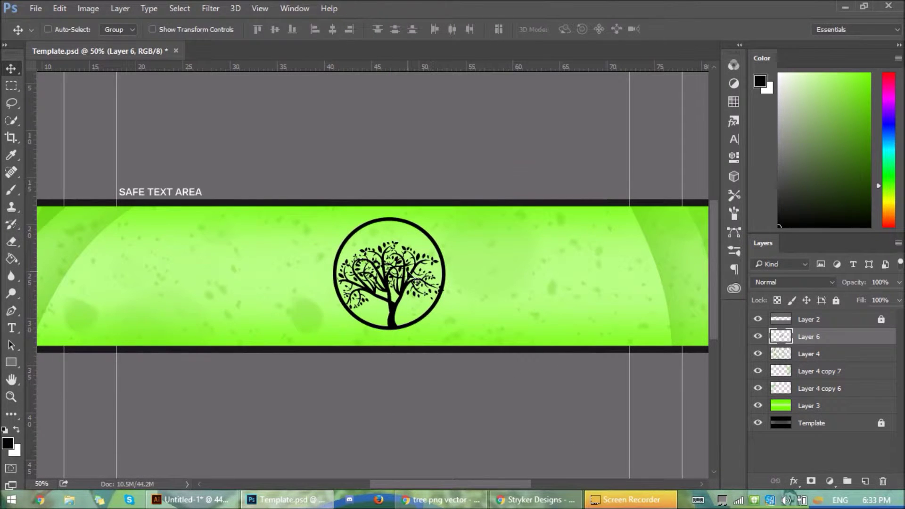
Add the text YOUR NAME in black at 125 pt and change it to a plain sans-serif font.
click(11, 327)
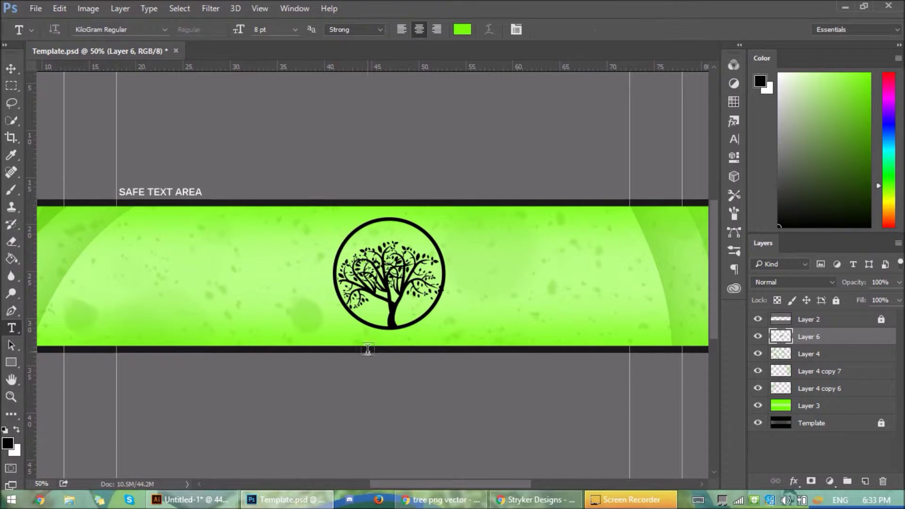
click(460, 279)
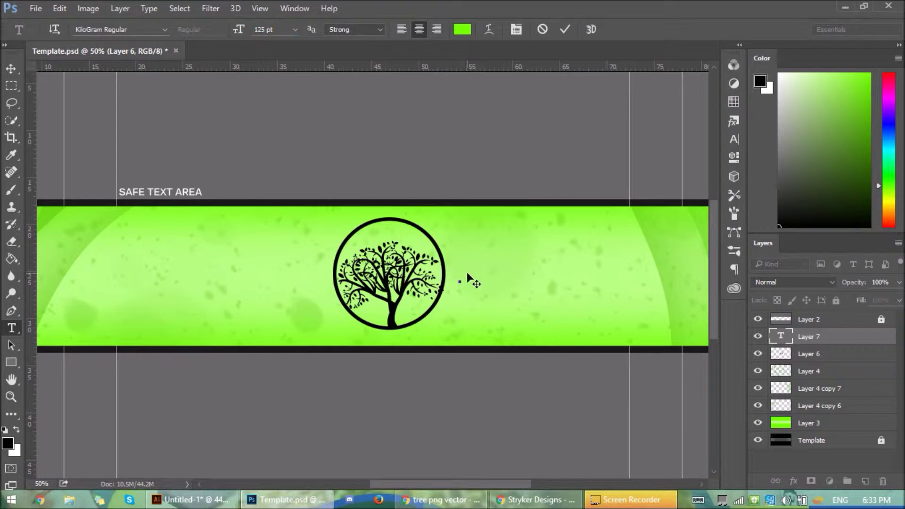
text(YOUR NAME)
key(ctrl+a)
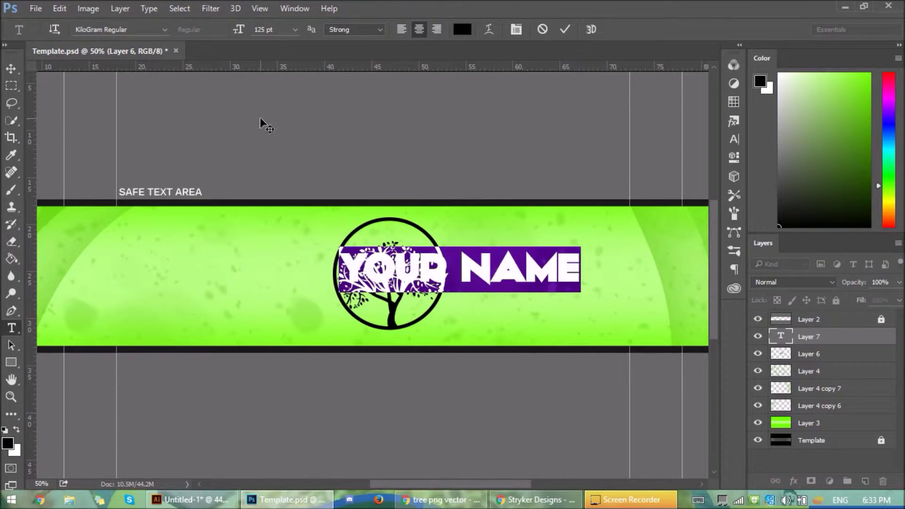
click(164, 29)
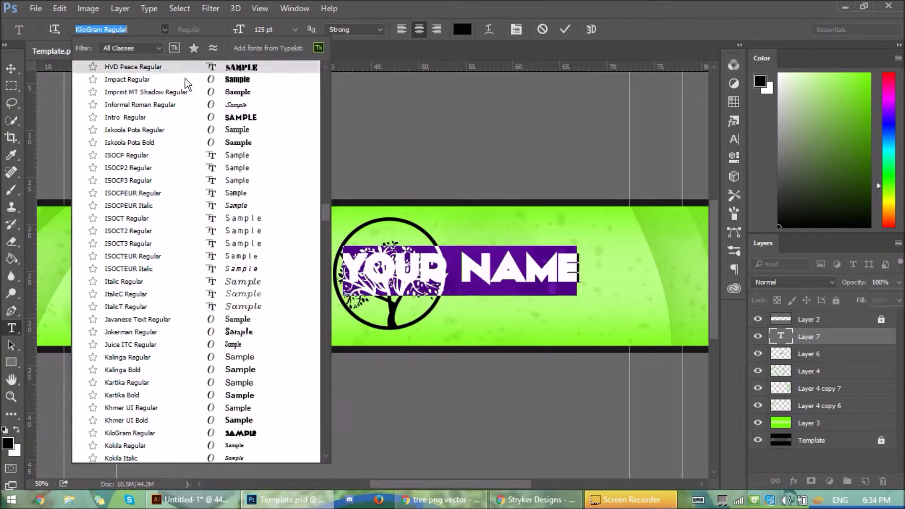
click(208, 367)
Move the YOUR NAME text beneath the tree logo and scale it down.
click(12, 69)
drag(439, 254, 384, 311)
key(ctrl+t)
drag(535, 360, 457, 343)
drag(415, 330, 423, 307)
click(11, 69)
click(385, 199)
Shrink the tree logo slightly and move it up to make room for the text.
click(809, 354)
key(ctrl+t)
drag(398, 275, 407, 270)
click(11, 69)
click(385, 199)
Scale the YOUR NAME text to about 61% width and 59% height and place it under the circle.
click(812, 336)
key(ctrl+t)
drag(478, 315, 445, 306)
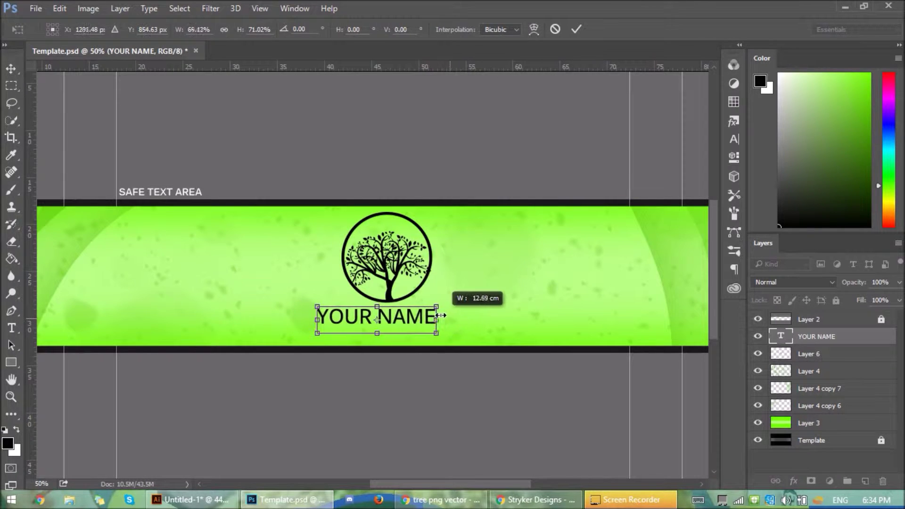
drag(395, 327, 412, 325)
click(11, 68)
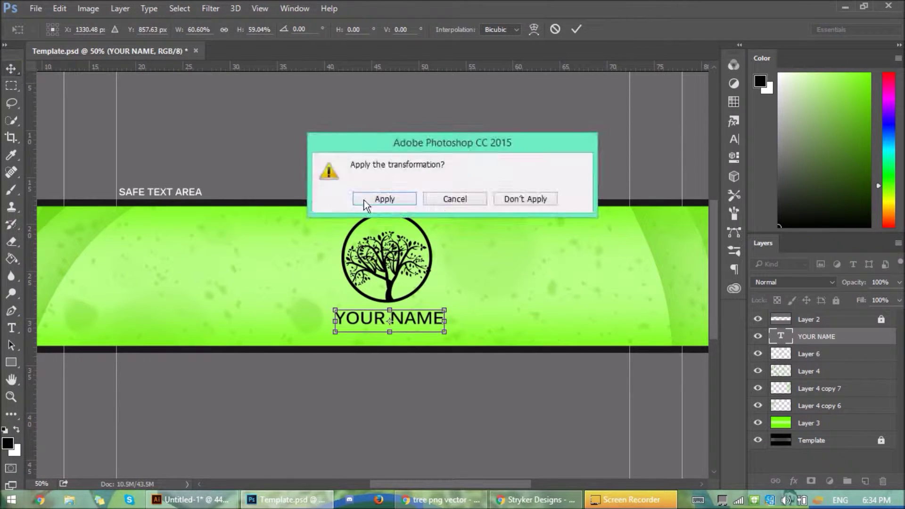
click(367, 199)
Merge the YOUR NAME text layer and the tree logo layer into one.
shift+click(827, 353)
right_click(832, 356)
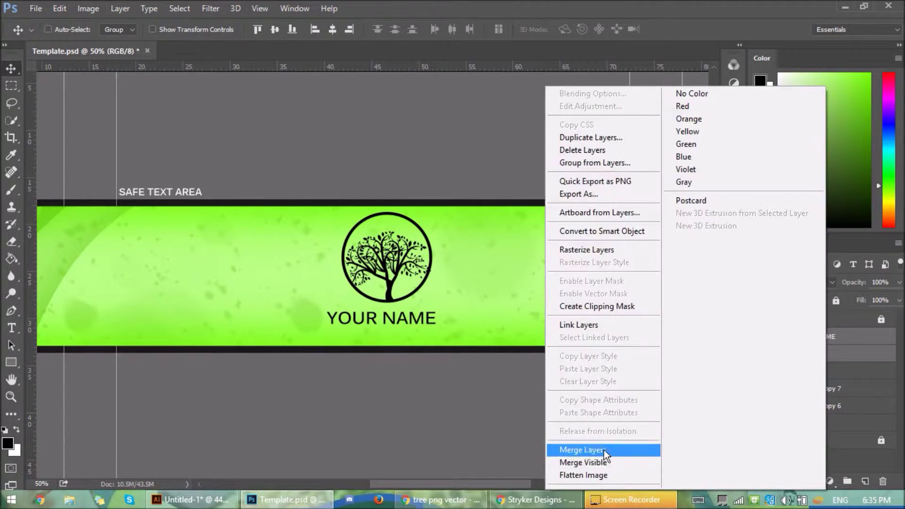
click(603, 450)
Merge the green background layers into a single layer and hide it.
click(827, 405)
click(808, 353)
shift+click(809, 388)
ctrl+click(829, 423)
right_click(829, 423)
click(646, 372)
click(757, 371)
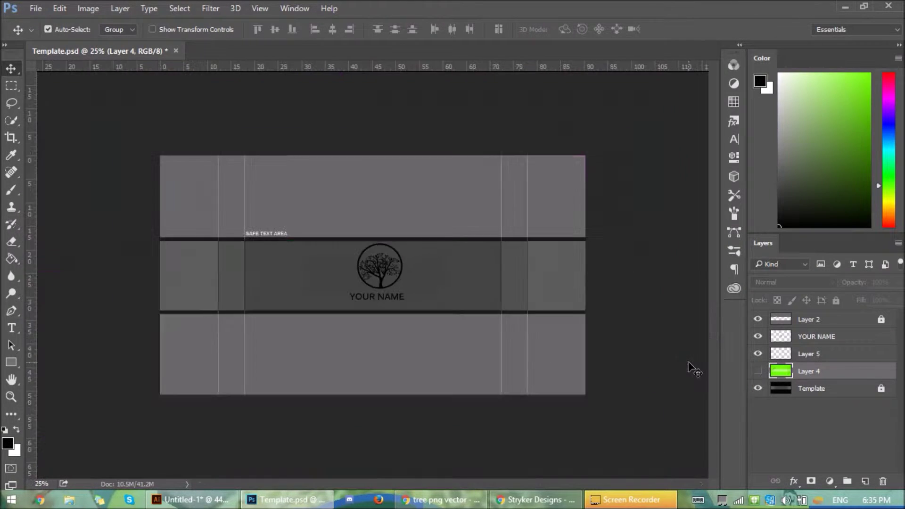
Draw a rectangular selection around the YOUR NAME text.
key(ctrl+plus)
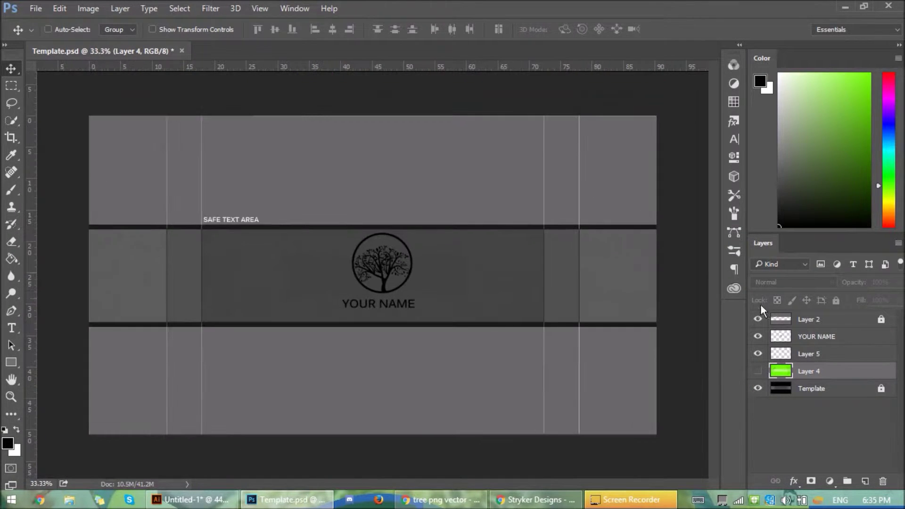
key(m)
right_click(402, 305)
click(453, 144)
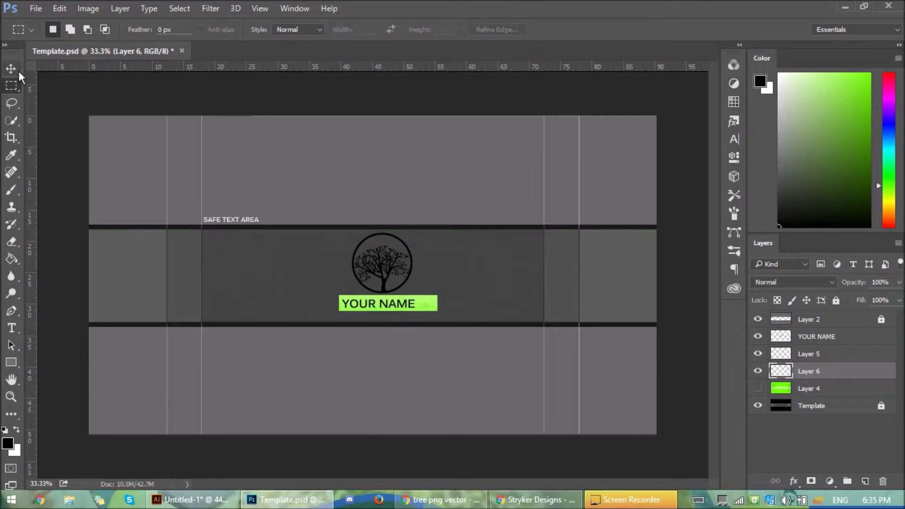
key(ctrl+z)
Cut the selected text from the logo layer onto its own layer and center it beneath the circle.
click(786, 339)
right_click(369, 306)
click(415, 145)
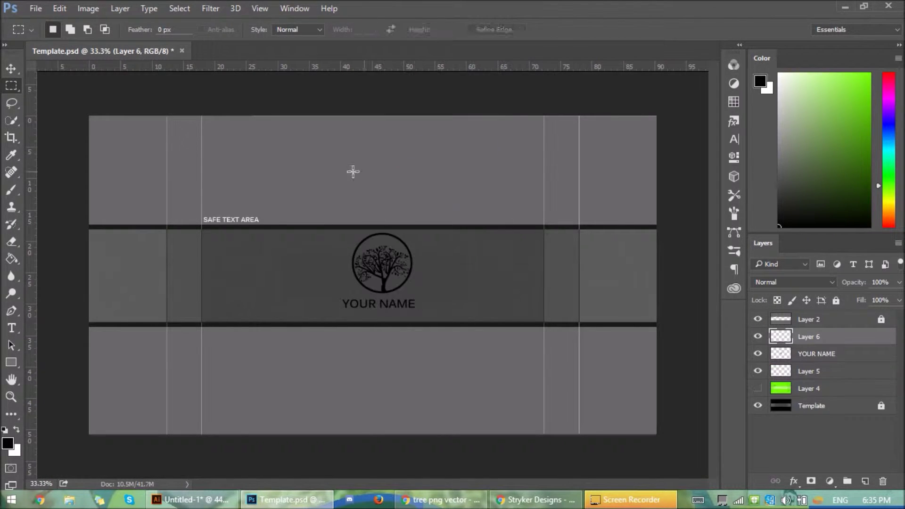
key(v)
drag(425, 309, 421, 309)
Merge the separated text layer back with the tree logo layer.
ctrl+click(841, 351)
right_click(840, 352)
click(650, 450)
Fill the empty Layer 5 beneath the logo with bright blue.
click(812, 358)
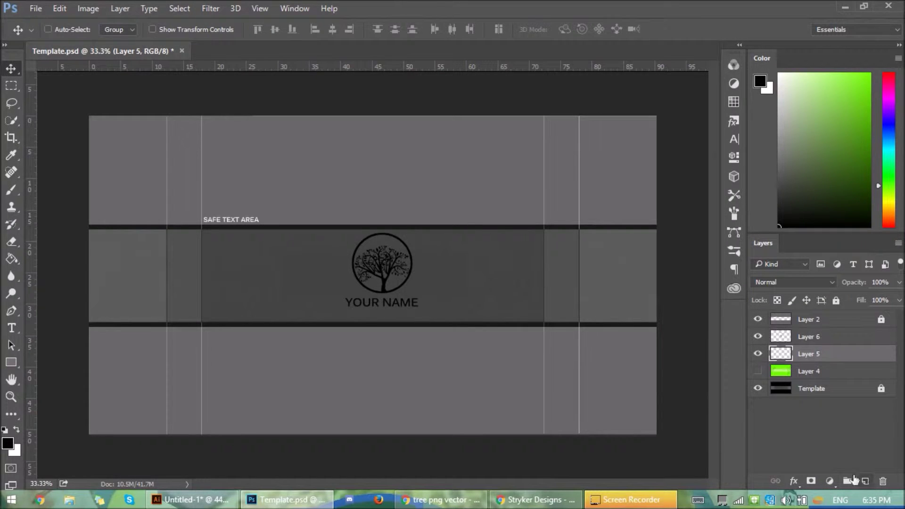
key(g)
click(464, 278)
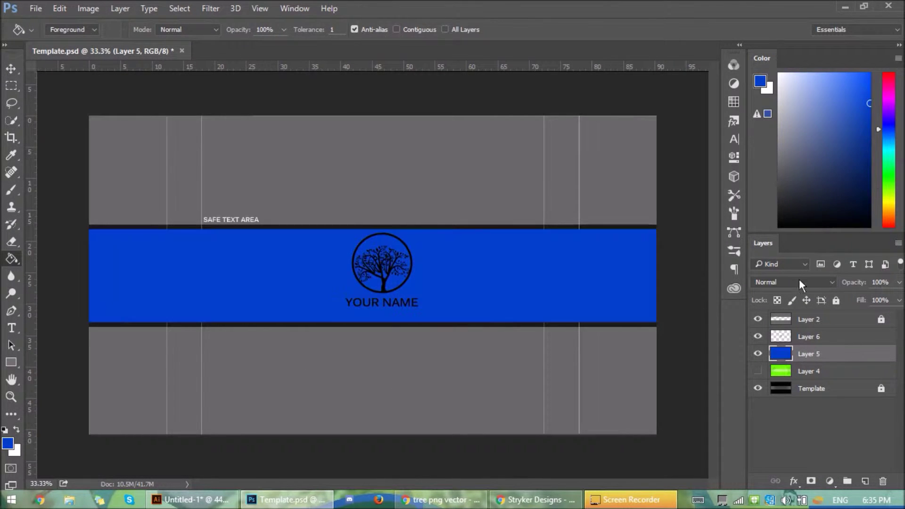
Add a white (ffffff) Color Overlay to the logo and text layer.
double_click(839, 336)
click(555, 385)
click(862, 232)
drag(523, 174, 476, 131)
click(800, 149)
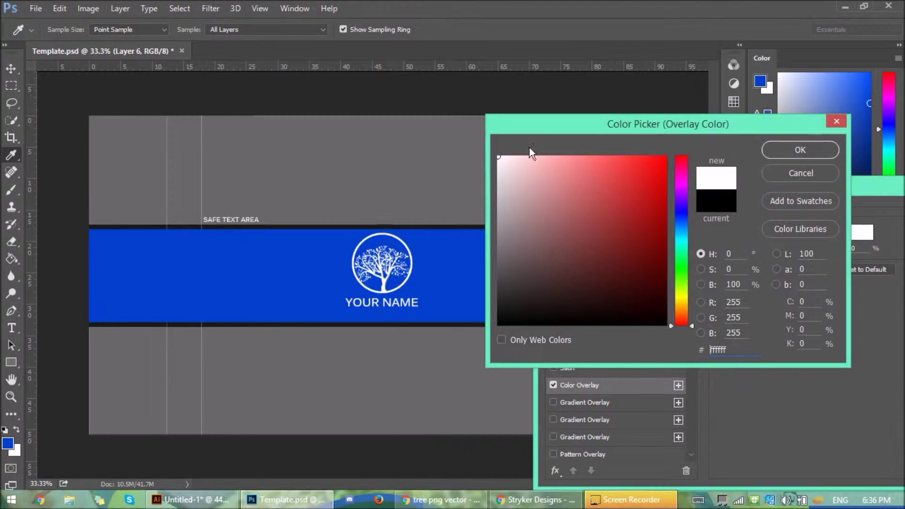
drag(756, 183, 644, 209)
click(890, 240)
Add a new layer above the bright blue one and fill it with dark navy blue.
click(825, 380)
click(865, 481)
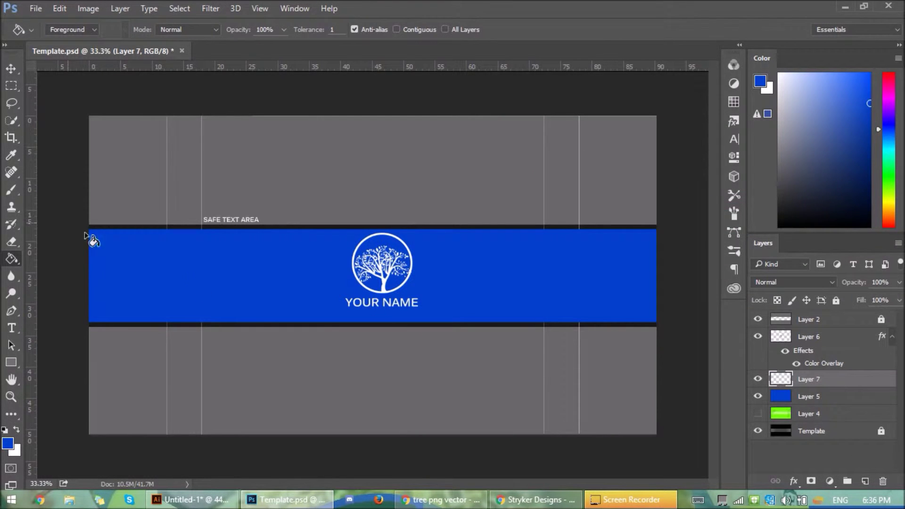
click(11, 190)
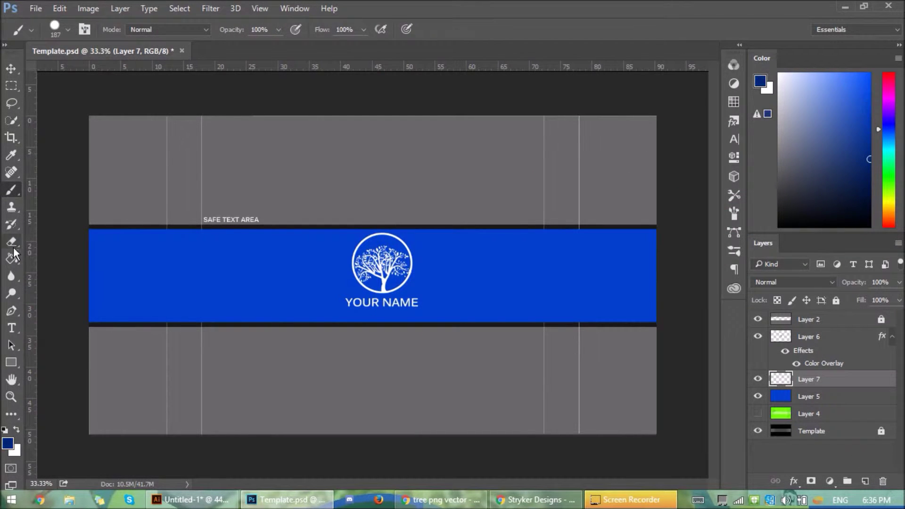
key(alt+BackSpace)
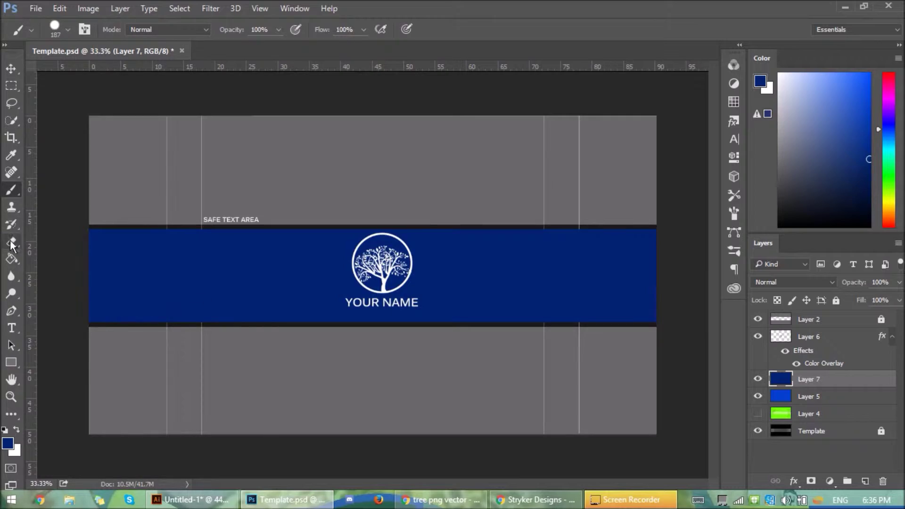
Stamp a light blue splatter texture on a new layer above the navy fill and lower that layer's strength.
click(67, 30)
click(69, 128)
click(844, 74)
click(370, 268)
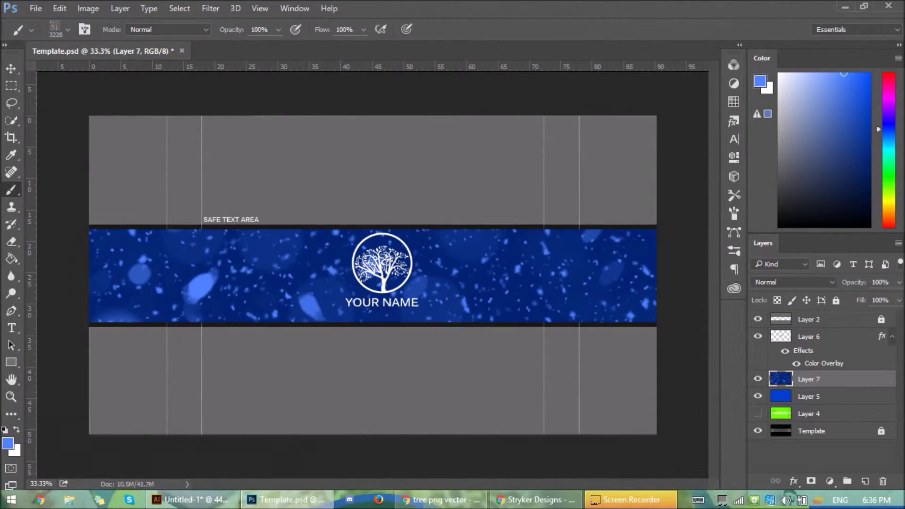
key(ctrl+z)
click(865, 480)
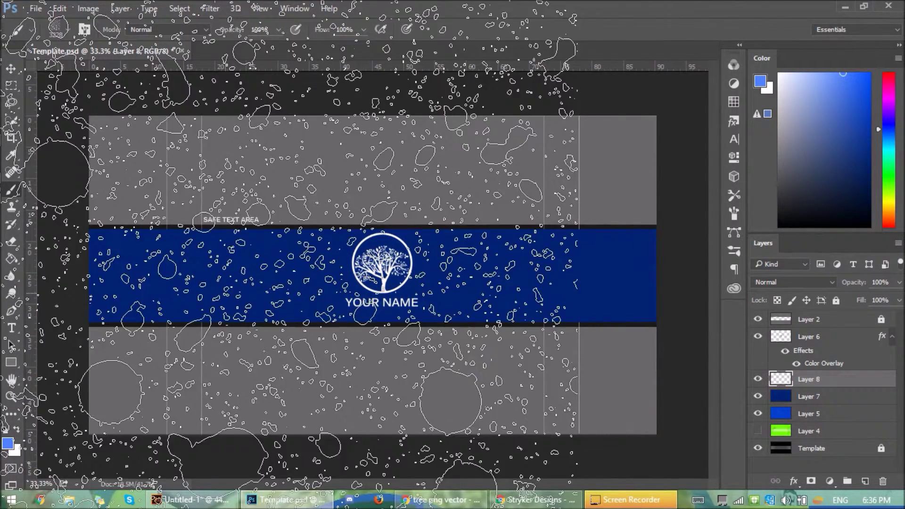
click(372, 264)
click(899, 282)
drag(898, 298, 851, 299)
Merge the splatter layer with the navy fill layer.
click(807, 431)
ctrl+click(814, 397)
right_click(821, 397)
click(629, 449)
Delete the bright blue layer and move the hidden green background layer above the navy one.
click(808, 396)
key(Delete)
drag(801, 397, 796, 372)
click(757, 379)
click(820, 337)
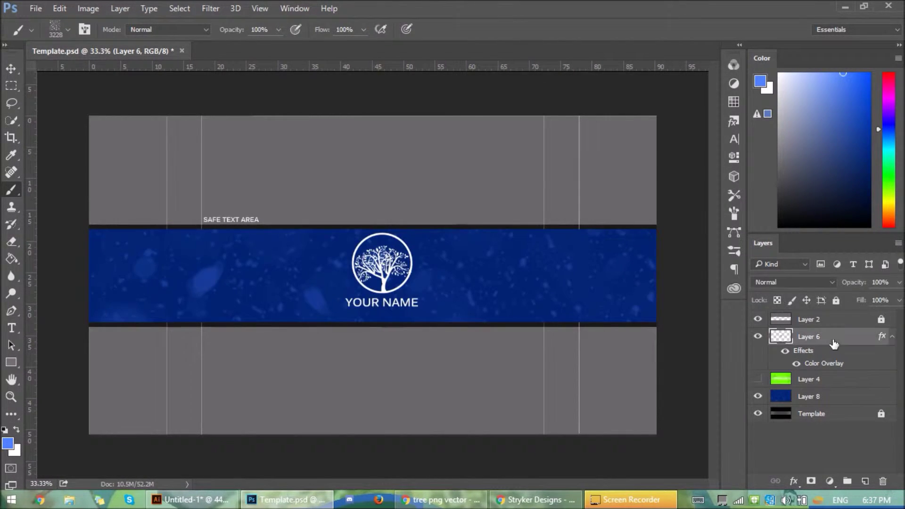
key(ctrl+j)
click(797, 362)
right_click(839, 339)
click(862, 366)
click(785, 351)
key(Delete)
Rasterize the logo's layer style and nudge the logo with its text slightly right and down.
right_click(834, 336)
click(846, 335)
right_click(846, 335)
click(613, 262)
key(v)
mouse_move(422, 316)
mouse_down()
mouse_move(263, 315)
mouse_move(581, 318)
mouse_move(418, 317)
mouse_move(426, 319)
mouse_up()
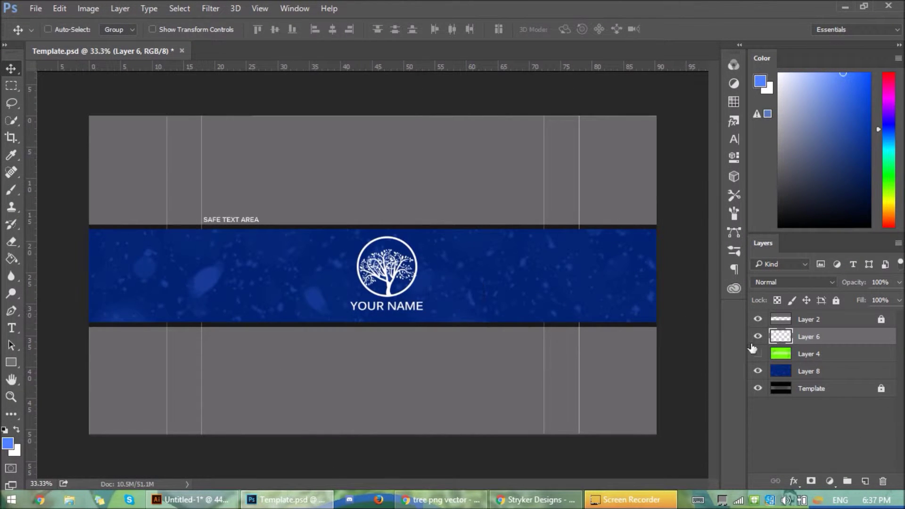
Copy only the circled tree from the logo onto a new layer and place it near the band's right end.
key(m)
mouse_move(346, 231)
mouse_down()
mouse_move(427, 300)
mouse_move(401, 298)
mouse_move(569, 320)
mouse_move(604, 294)
mouse_move(548, 289)
mouse_up()
right_click(401, 299)
click(467, 316)
key(v)
Add the white two-line text YOUR NAME in 125 pt Kalinga Bold just left of the copied tree.
click(11, 327)
click(466, 253)
text(YOUR)
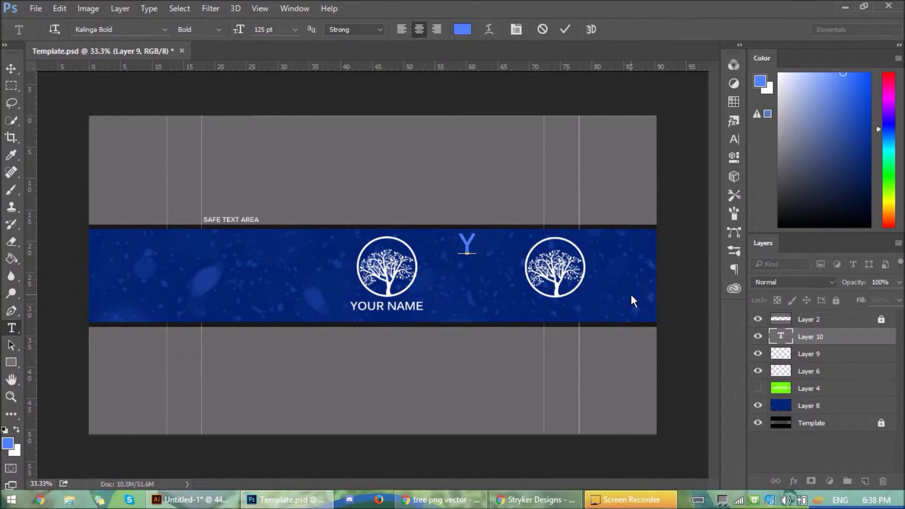
key(Return)
text(NAME)
key(ctrl+a)
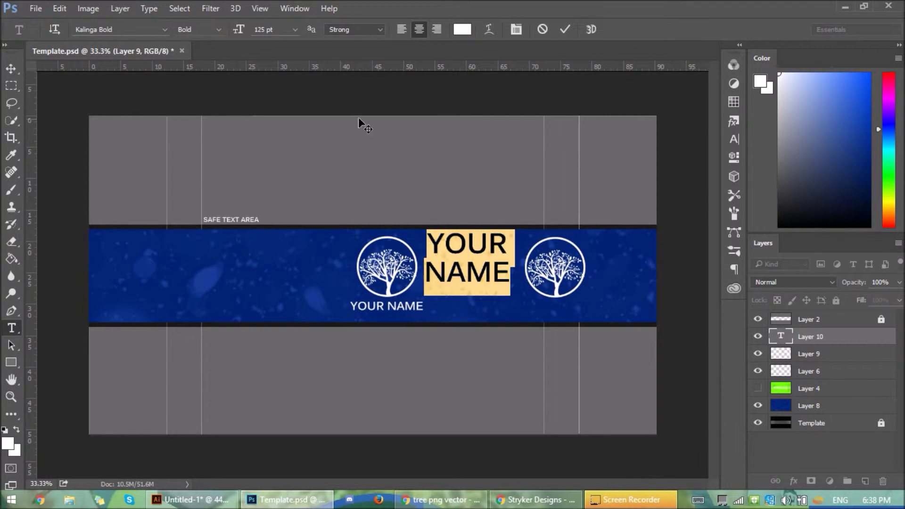
key(ctrl+Return)
key(v)
drag(491, 294, 501, 309)
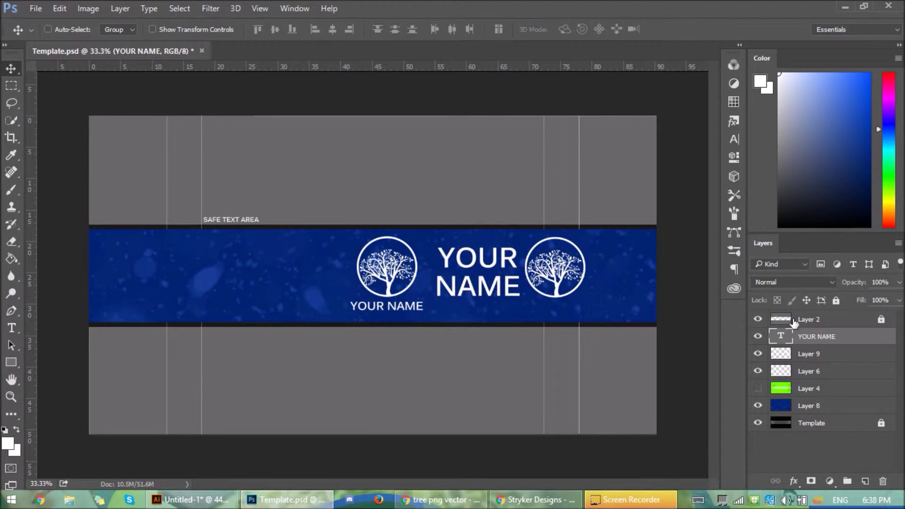
Enlarge the word YOUR to 134 pt and give it a lighter font weight than NAME.
double_click(780, 337)
drag(517, 258, 437, 259)
drag(255, 30, 263, 31)
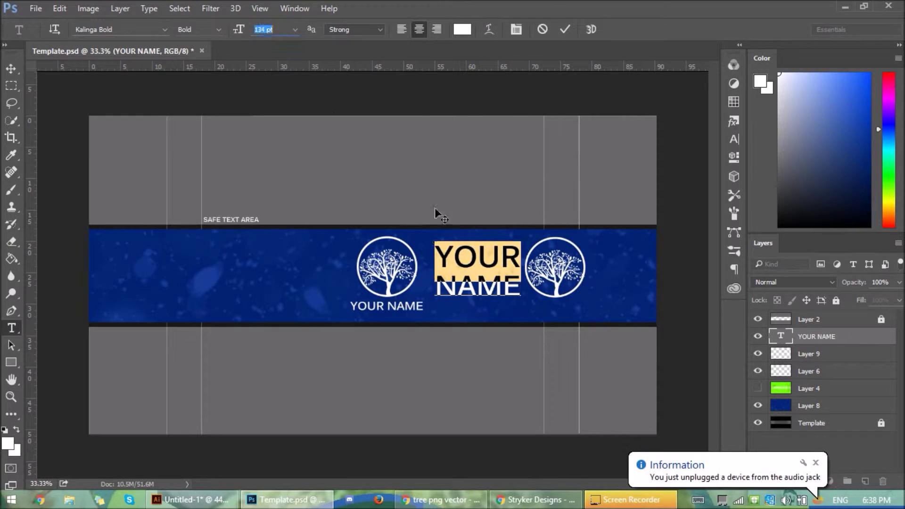
double_click(488, 290)
click(218, 31)
click(218, 32)
double_click(507, 264)
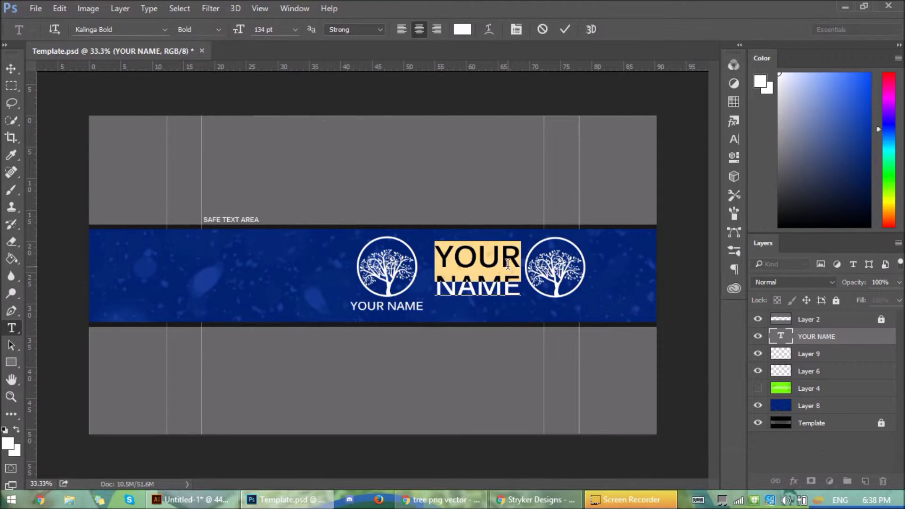
click(218, 31)
click(219, 42)
Tighten the leading of the two-line YOUR NAME text to 106.35 pt.
drag(524, 286, 394, 206)
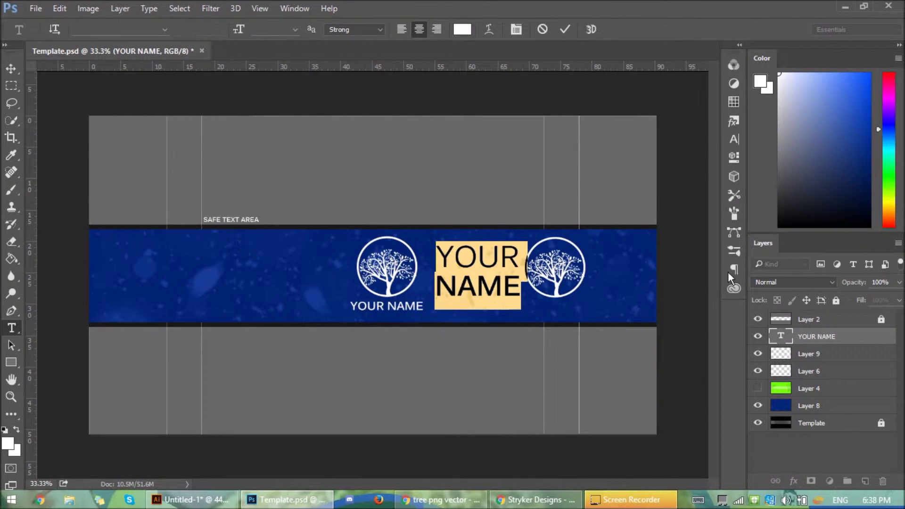
click(738, 146)
drag(682, 98, 673, 95)
click(11, 69)
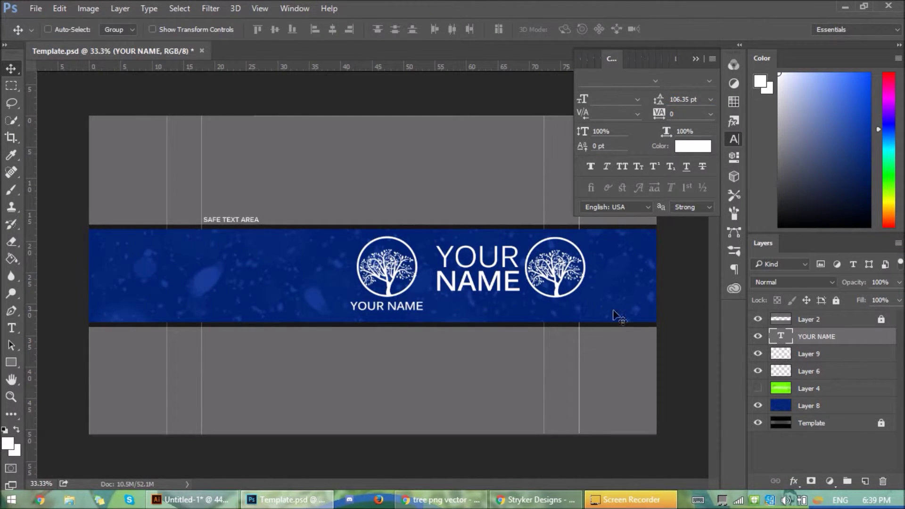
Rasterize the YOUR NAME text and merge it with the copied tree layer.
ctrl+click(843, 353)
right_click(848, 351)
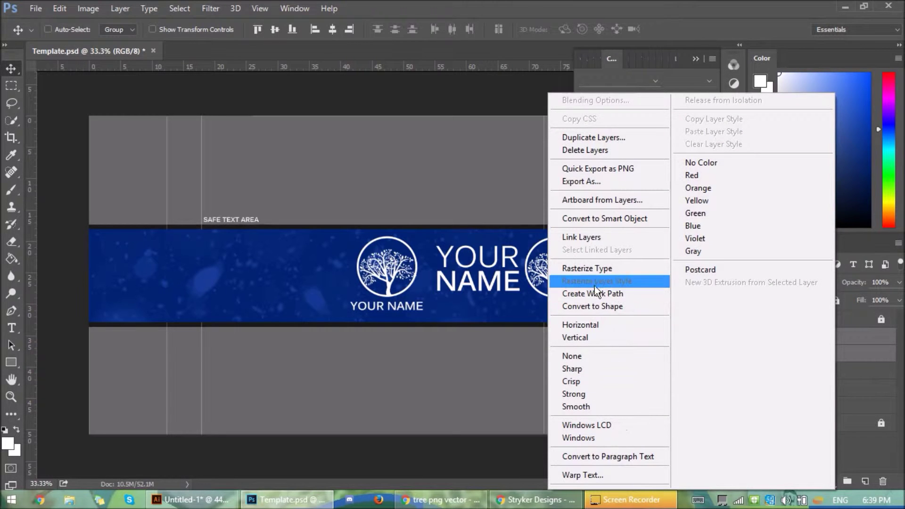
click(587, 268)
right_click(837, 349)
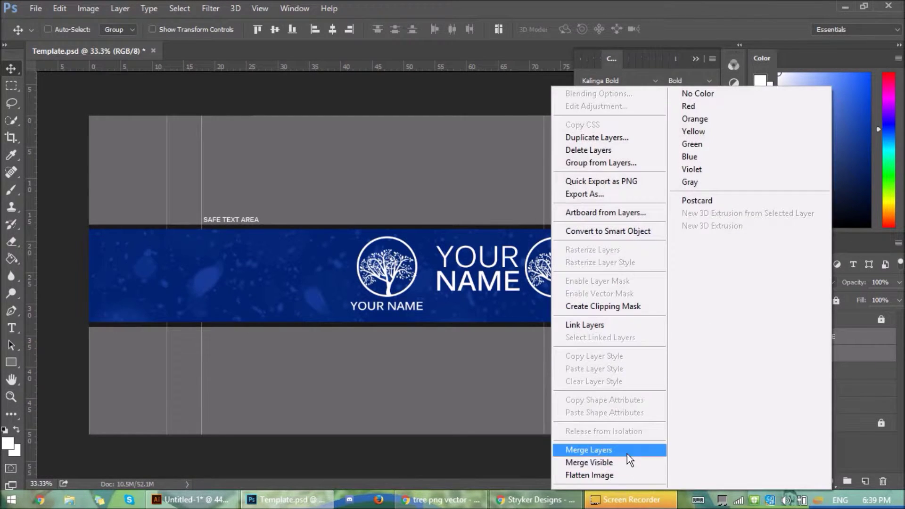
click(627, 450)
Hide the stacked logo layer and centre the merged YOUR NAME logo in the band.
click(758, 353)
click(757, 354)
click(758, 353)
click(829, 337)
drag(514, 304, 408, 312)
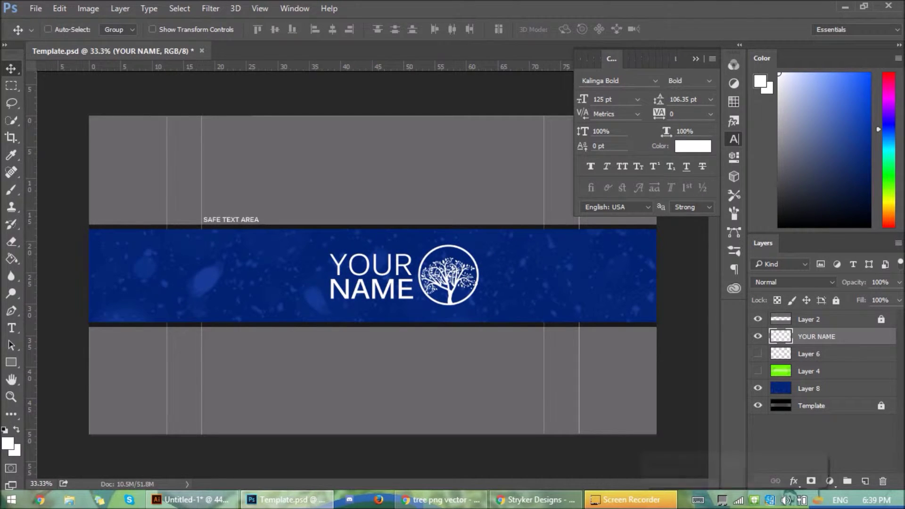
mouse_move(420, 245)
mouse_down()
mouse_move(412, 243)
mouse_move(421, 256)
mouse_up()
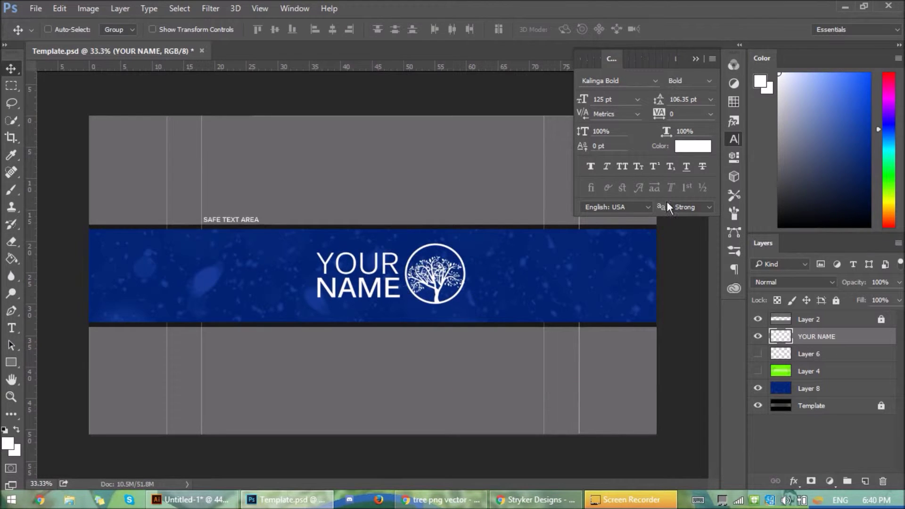
click(734, 139)
click(758, 354)
click(758, 353)
click(758, 371)
click(758, 371)
Duplicate the merged YOUR NAME logo and apply a black 000000 Color Overlay to the copy.
key(ctrl+j)
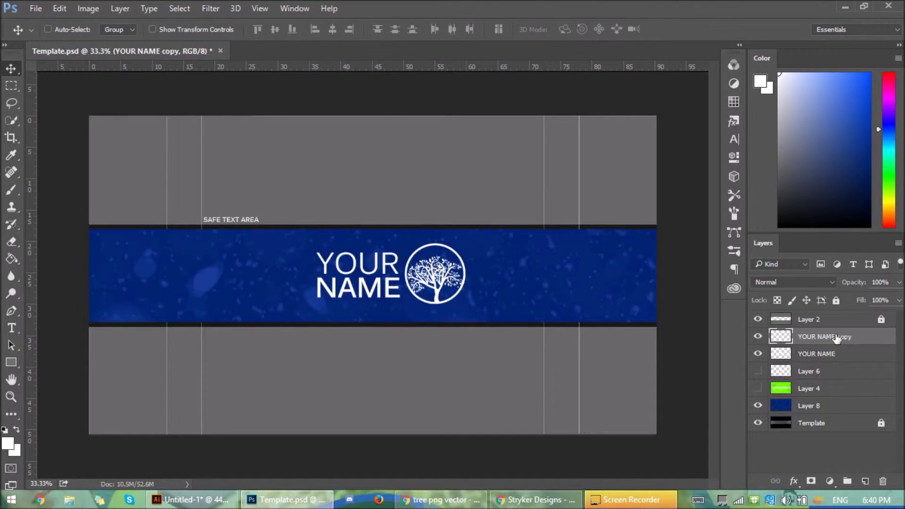
double_click(879, 338)
drag(442, 69, 903, 96)
drag(690, 83, 661, 88)
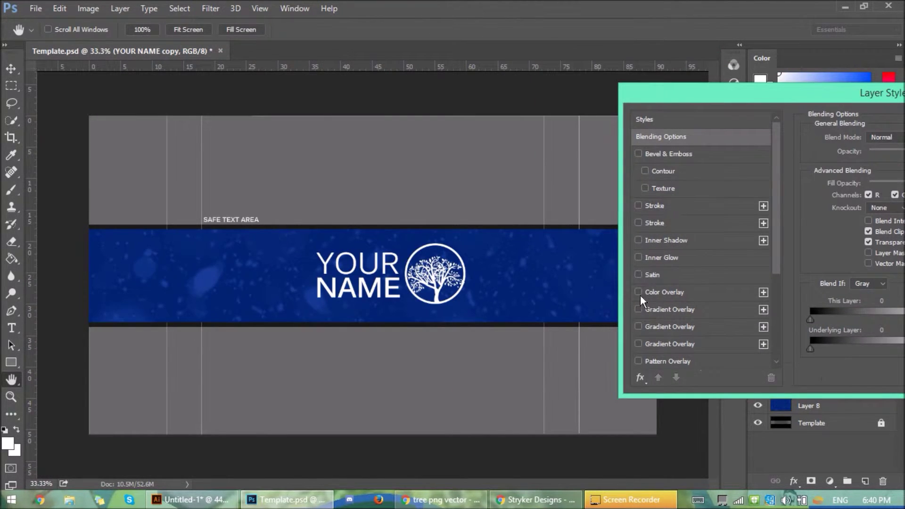
click(638, 294)
drag(782, 94, 694, 120)
click(583, 322)
click(859, 167)
drag(560, 288, 442, 341)
click(796, 154)
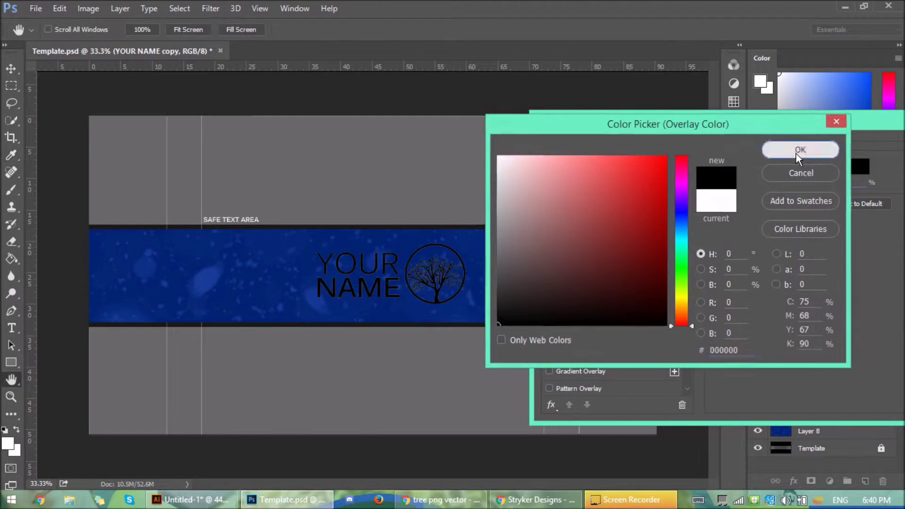
drag(892, 126, 505, 275)
click(618, 295)
Rasterize the black logo's layer style and show it on the green background in place of the white logo.
right_click(759, 366)
click(659, 260)
click(758, 353)
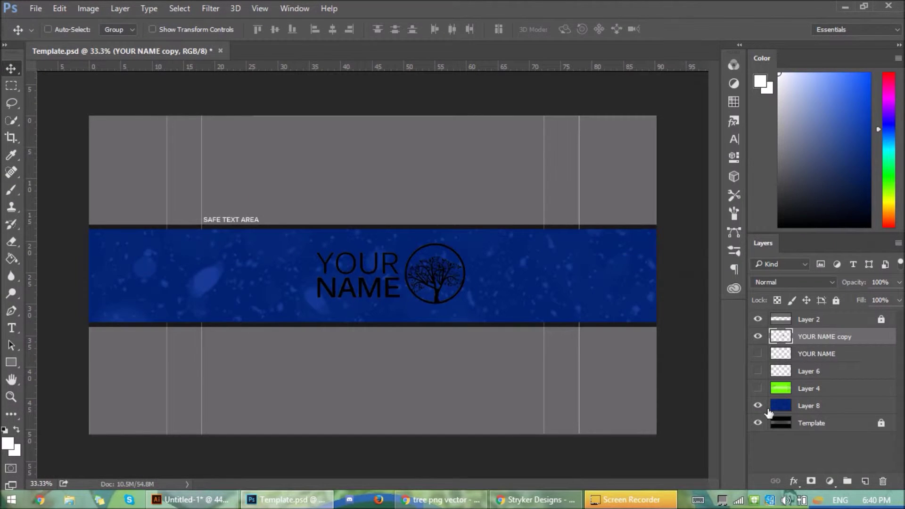
click(758, 388)
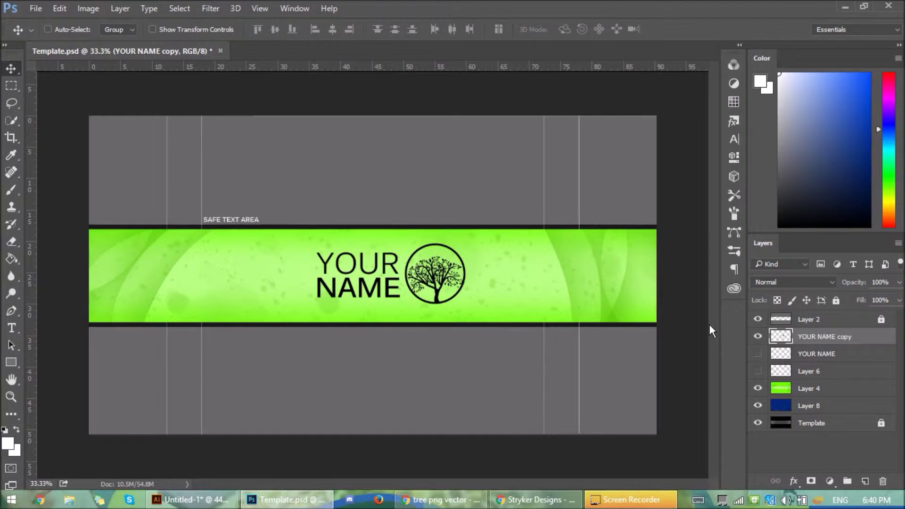
Duplicate the black logo just above the green background and scale the duplicate to about 204%, centred on the band.
click(813, 394)
click(890, 342)
key(ctrl+j)
drag(865, 344, 858, 397)
key(ctrl+t)
shift+drag(464, 244, 621, 180)
drag(535, 262, 452, 292)
click(10, 69)
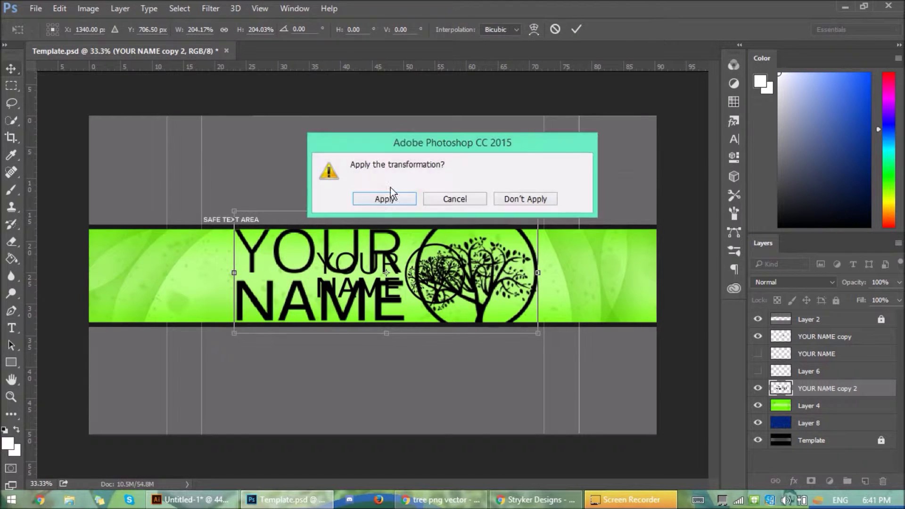
click(384, 198)
double_click(867, 375)
drag(263, 62, 653, 87)
click(650, 271)
click(649, 286)
click(879, 133)
click(682, 278)
drag(609, 165, 575, 155)
click(794, 151)
drag(819, 86, 50, 243)
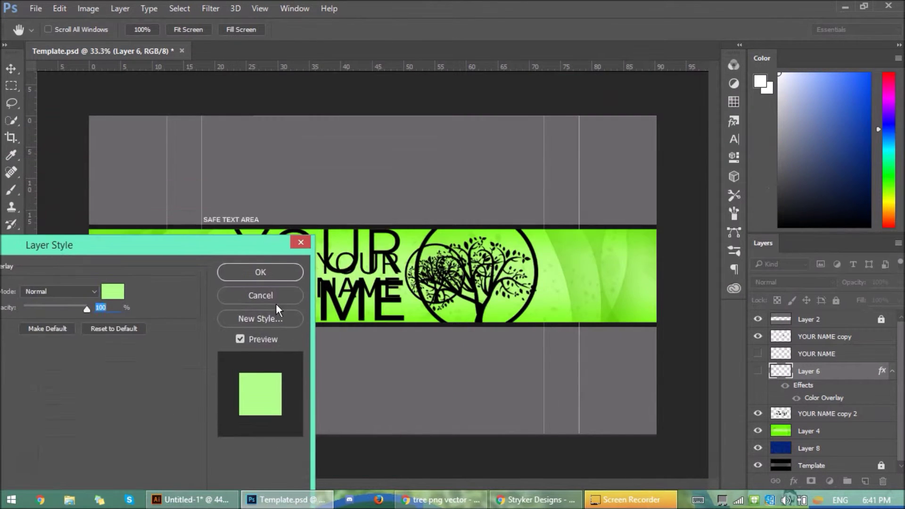
click(273, 297)
Give the enlarged logo copy a bright green Color Overlay and lower its layer opacity to 33%.
double_click(875, 389)
drag(338, 58, 683, 179)
click(552, 382)
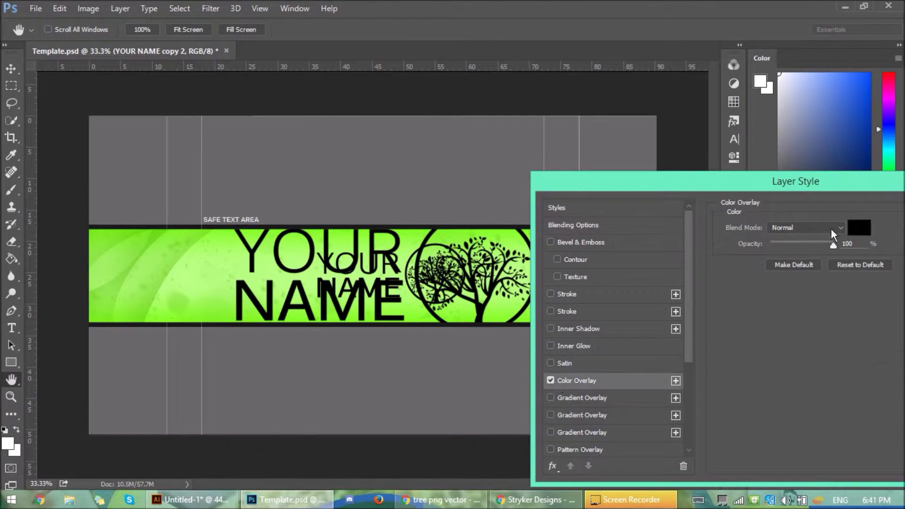
click(860, 227)
click(689, 270)
click(591, 162)
click(658, 160)
click(800, 150)
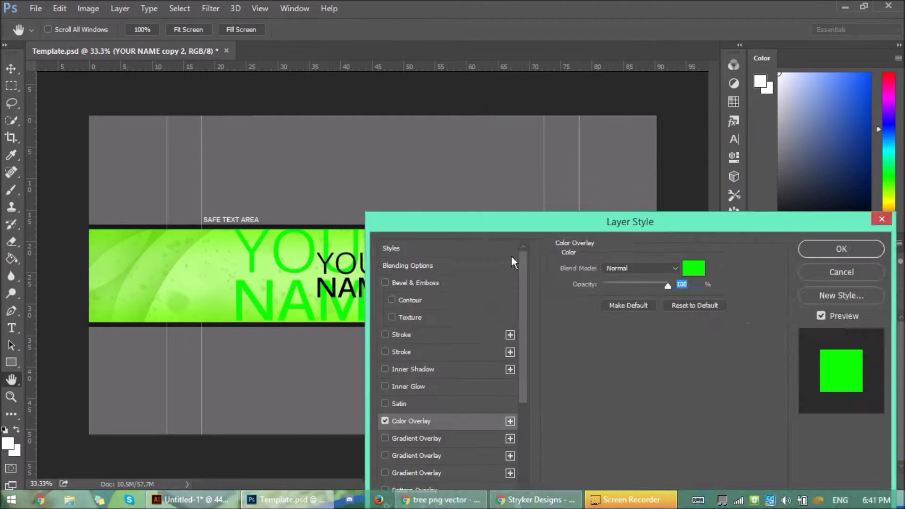
drag(613, 238, 142, 388)
click(396, 398)
drag(899, 282, 855, 292)
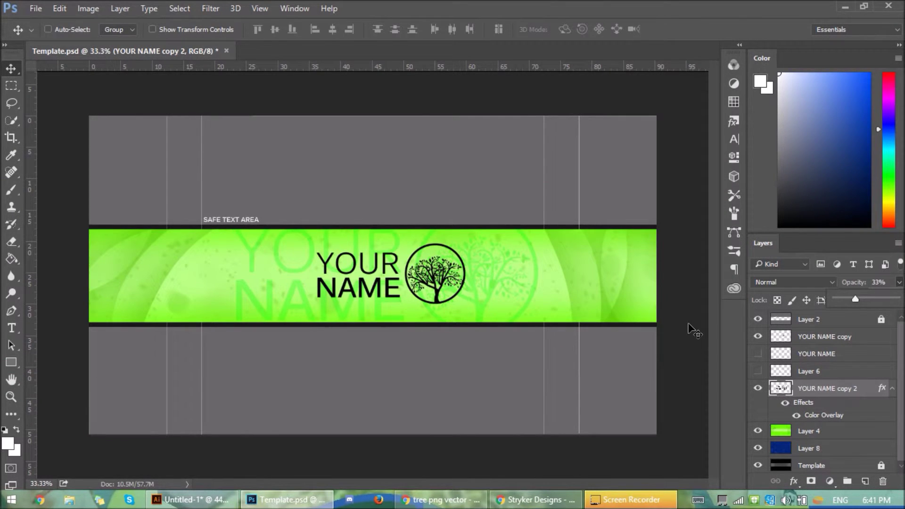
drag(439, 302, 441, 296)
Delete the enlarged green logo copy.
click(757, 388)
click(757, 388)
key(Delete)
Reorder the layers so the green background lies directly below the black logo, and show both layers.
click(758, 388)
drag(758, 388, 762, 361)
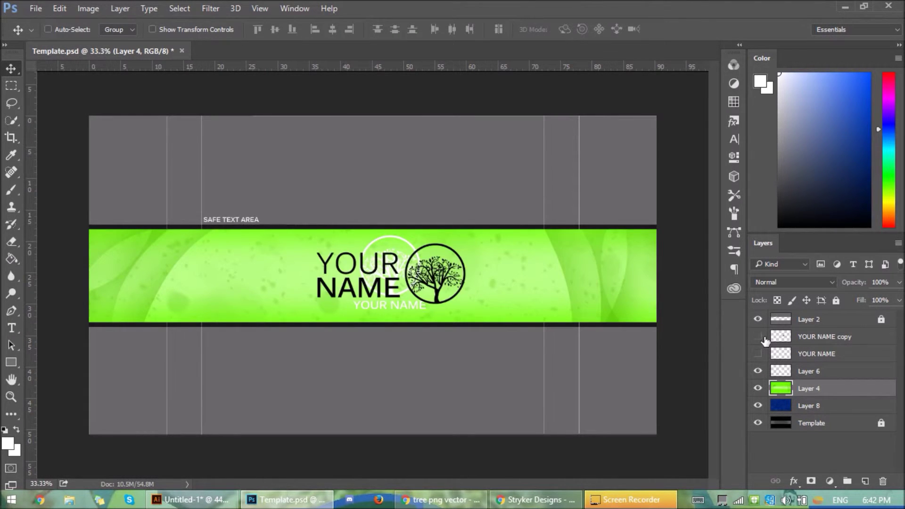
click(759, 354)
drag(760, 355, 759, 370)
click(757, 354)
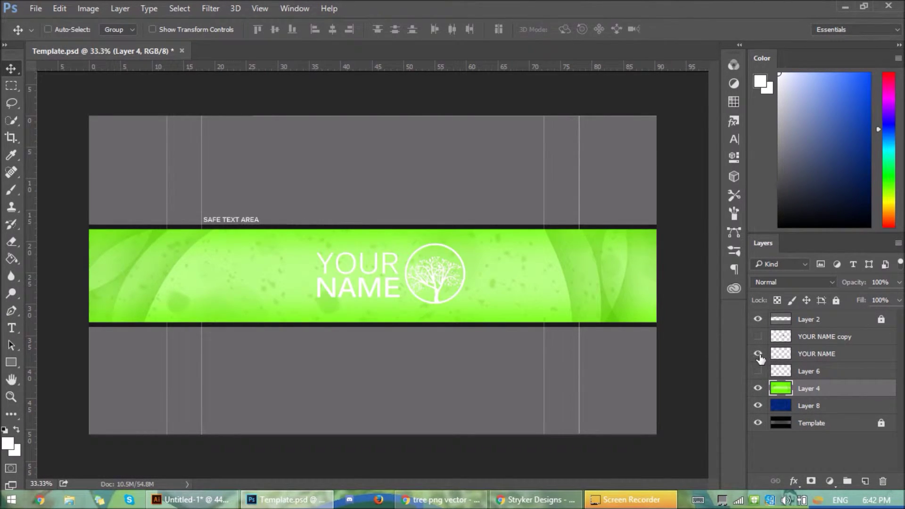
click(757, 387)
drag(812, 371, 840, 376)
click(759, 353)
click(758, 338)
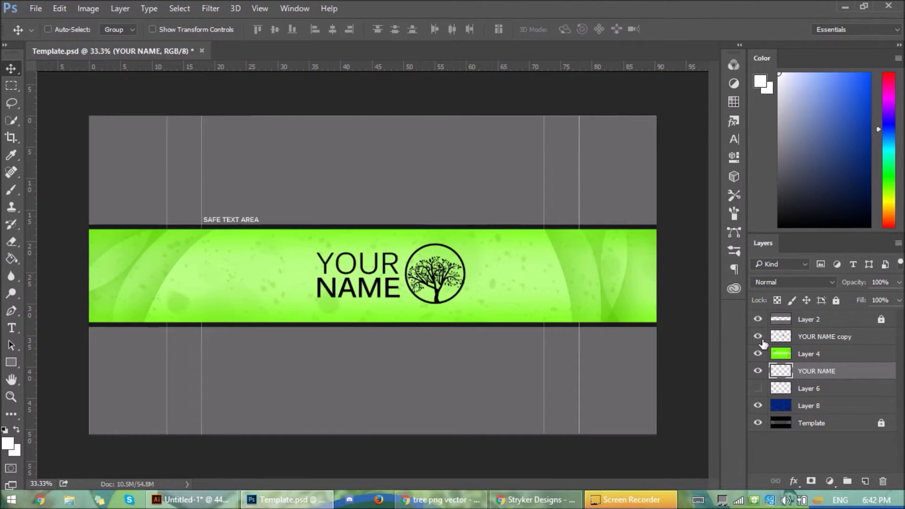
Merge the black logo with the green background into one layer and keep the white logos hidden.
click(757, 336)
click(757, 336)
click(758, 353)
click(757, 354)
click(819, 356)
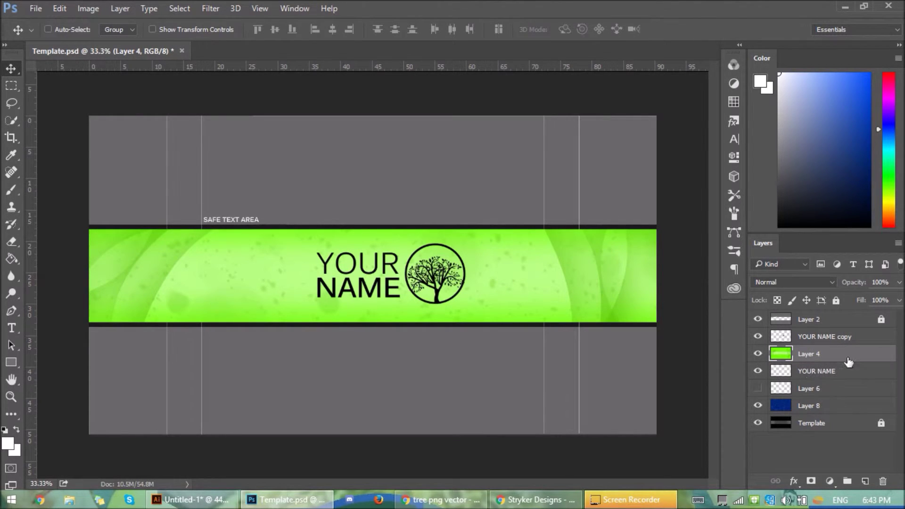
click(757, 388)
ctrl+click(823, 336)
right_click(829, 339)
click(796, 381)
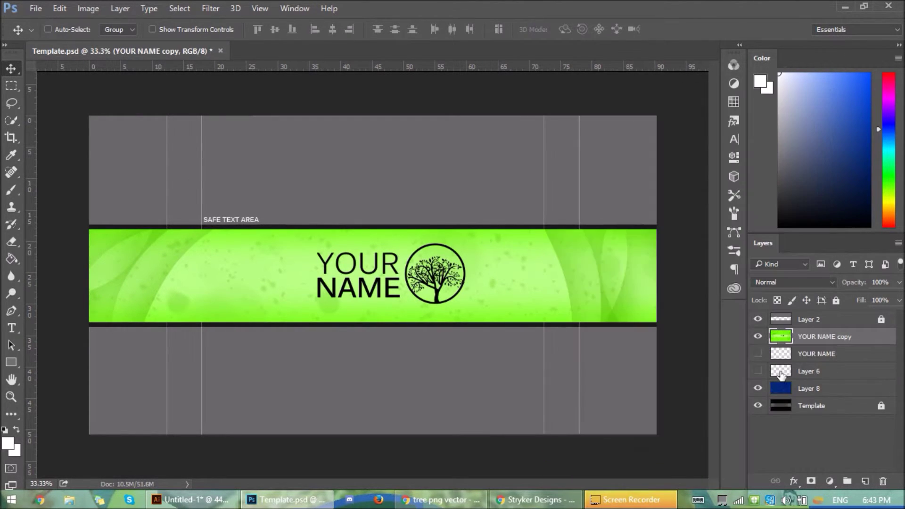
Show the white side-by-side logo on the navy background with the green version hidden, and delete the stacked logo layer.
click(757, 336)
click(757, 353)
click(786, 386)
click(757, 370)
click(757, 370)
click(823, 376)
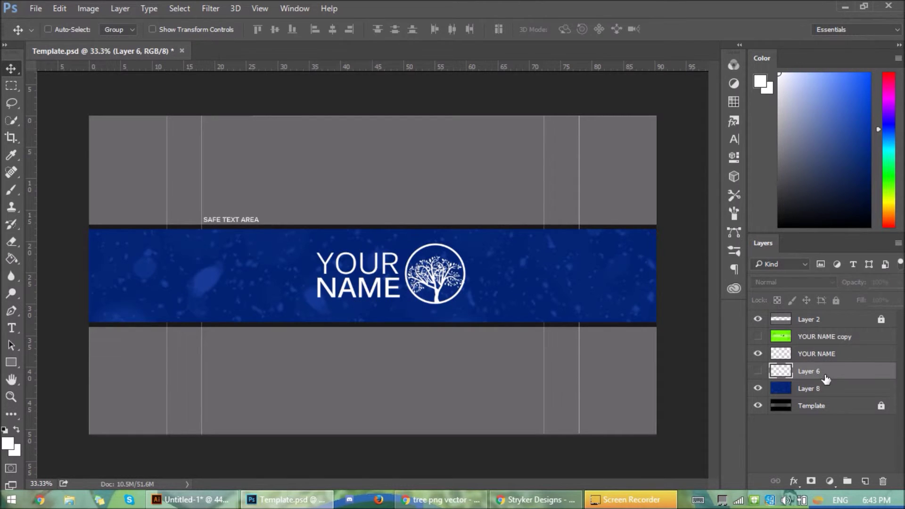
key(Delete)
Draw a curved ribbon-like path across the middle of the band with the Pen tool and convert it to a selection.
click(11, 311)
click(217, 191)
drag(319, 359, 285, 407)
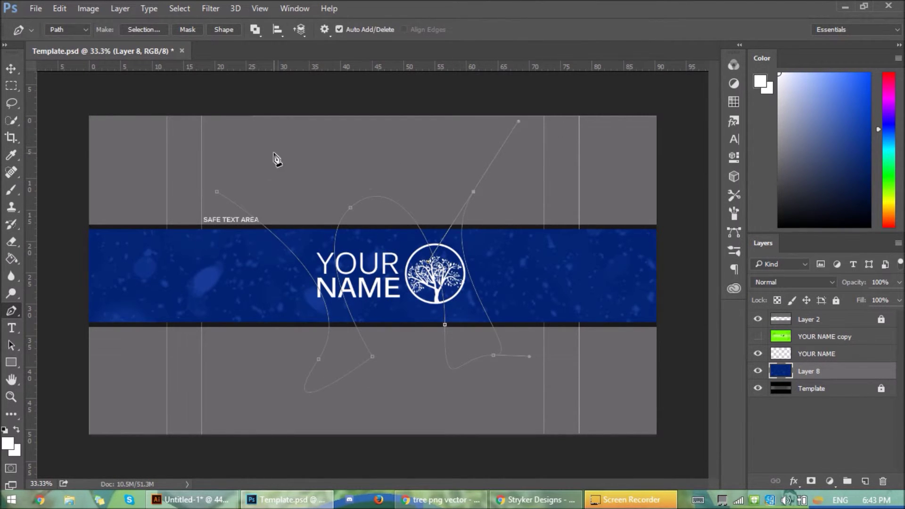
right_click(323, 152)
click(382, 210)
click(529, 128)
Paint bright blue inside the curved selection on a new layer with a soft brush.
key(ctrl+shift+alt+n)
key(b)
click(870, 74)
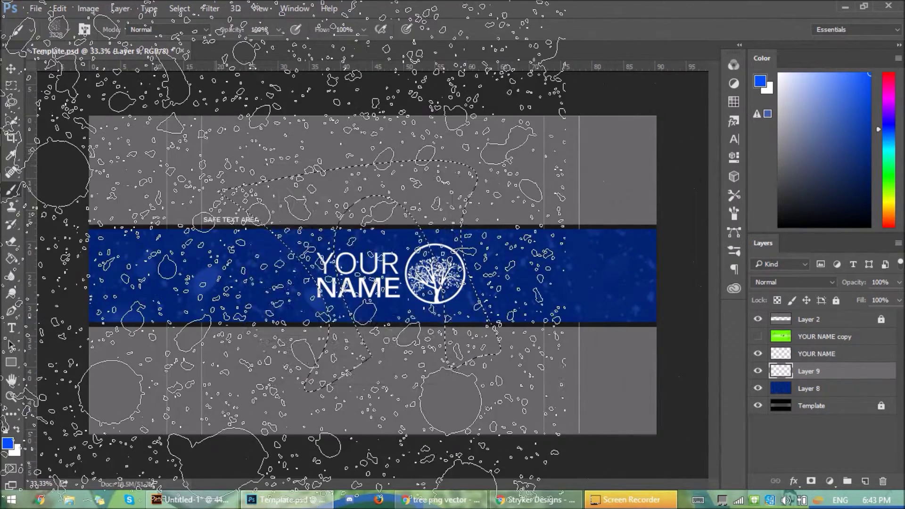
right_click(242, 165)
click(329, 253)
click(372, 253)
mouse_move(194, 211)
mouse_down()
mouse_move(257, 248)
mouse_move(310, 345)
mouse_up()
mouse_move(371, 301)
mouse_down()
mouse_move(390, 222)
mouse_move(421, 337)
mouse_up()
Clear the selection and lower the painted ribbon layer's opacity to 38%.
key(ctrl+d)
key(m)
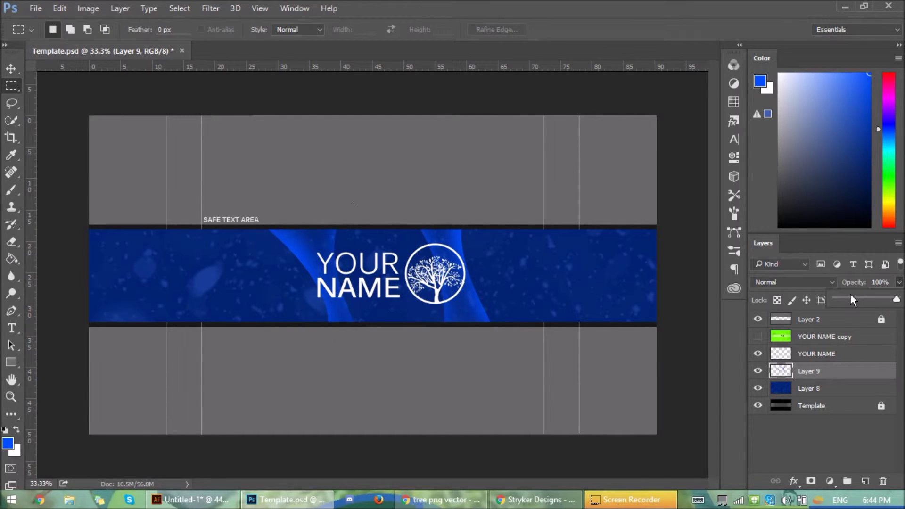
click(850, 297)
click(867, 354)
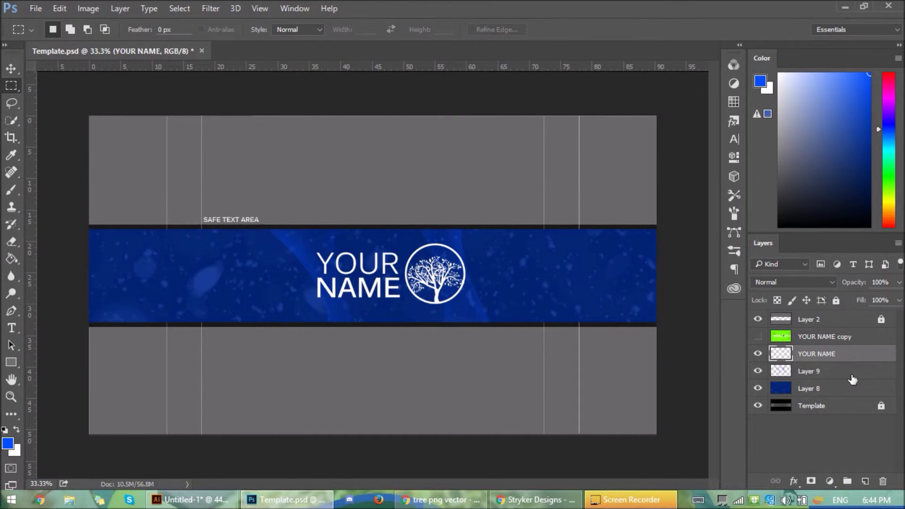
Enable an Outer Glow on the painted ribbon layer and open its settings.
double_click(850, 374)
drag(472, 61, 798, 87)
scroll(530, 340, down, 1)
click(532, 321)
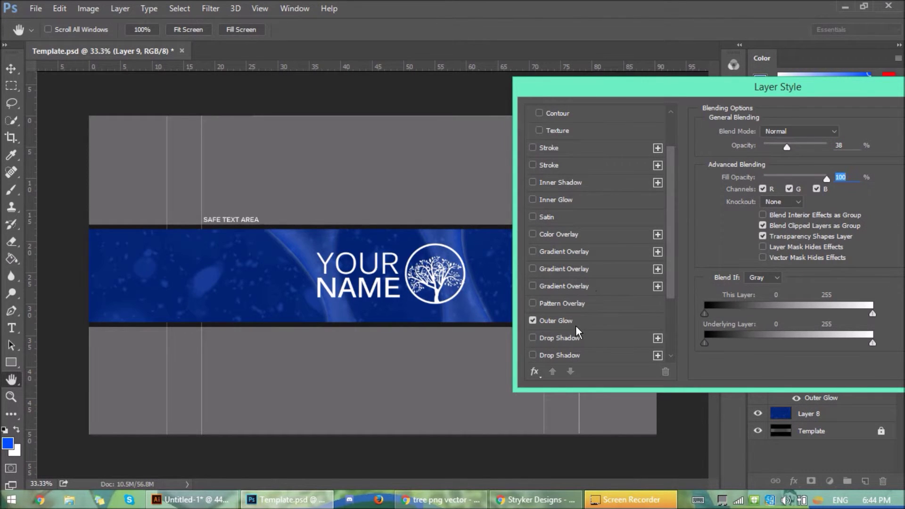
click(556, 321)
Give the ribbon layer's Outer Glow a deep blue colour, a 3% spread and an 87 px size.
click(713, 174)
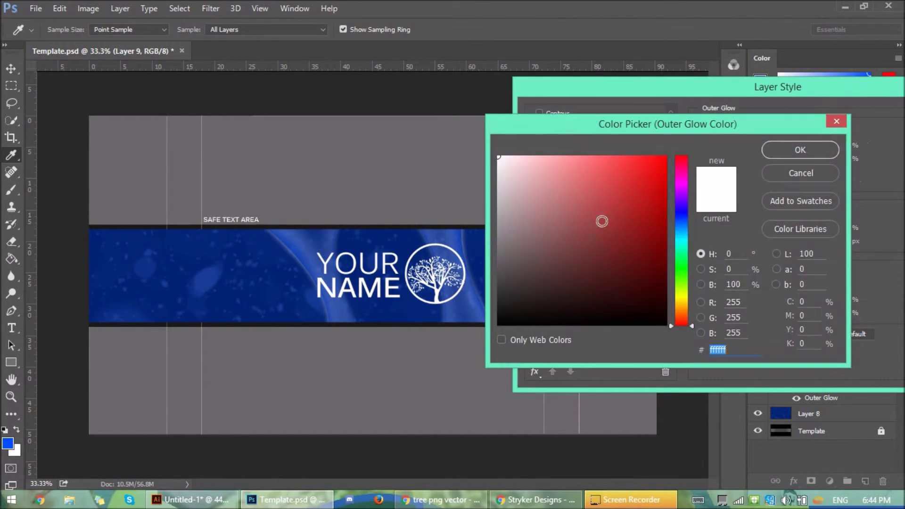
click(681, 214)
mouse_move(656, 210)
mouse_down()
mouse_move(620, 190)
mouse_move(601, 232)
mouse_move(610, 214)
mouse_up()
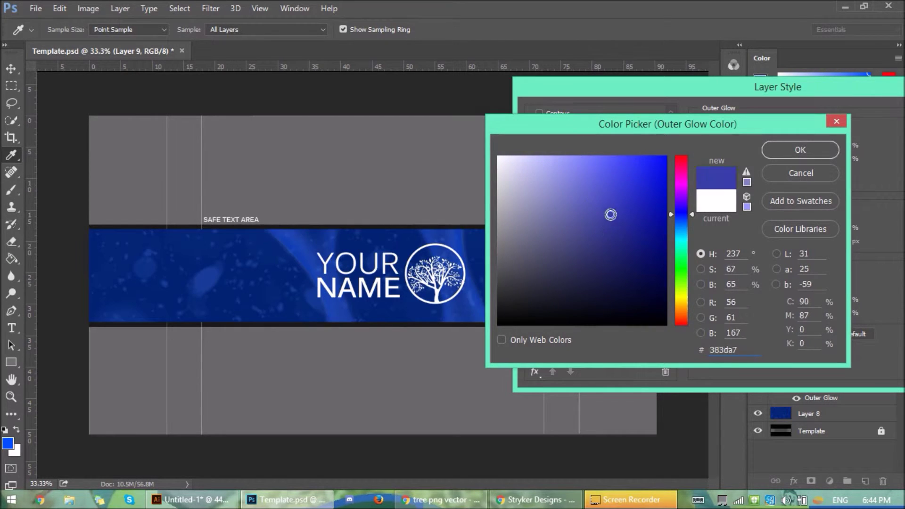
click(800, 150)
click(803, 227)
drag(761, 242, 790, 243)
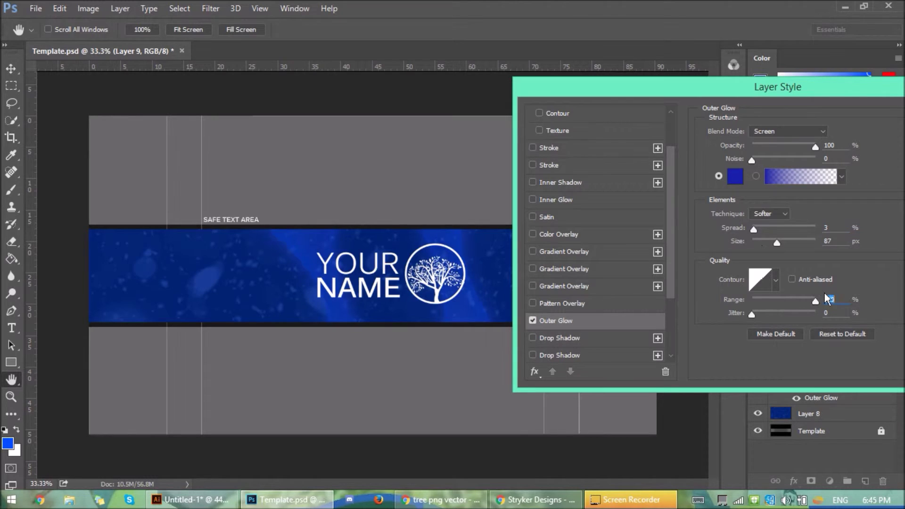
click(688, 159)
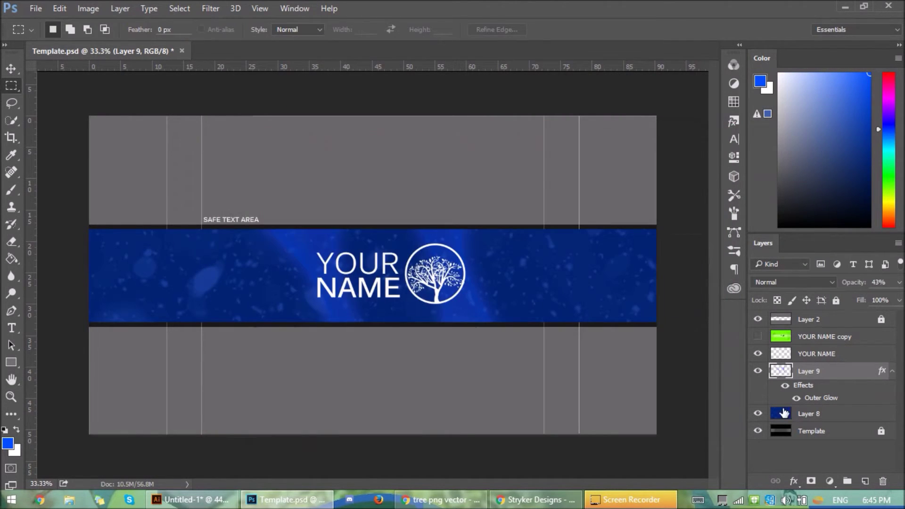
Merge the glowing ribbon layer with Layer 8, and merge the YOUR NAME logo layer with that blue background.
shift+click(822, 417)
right_click(823, 417)
click(787, 376)
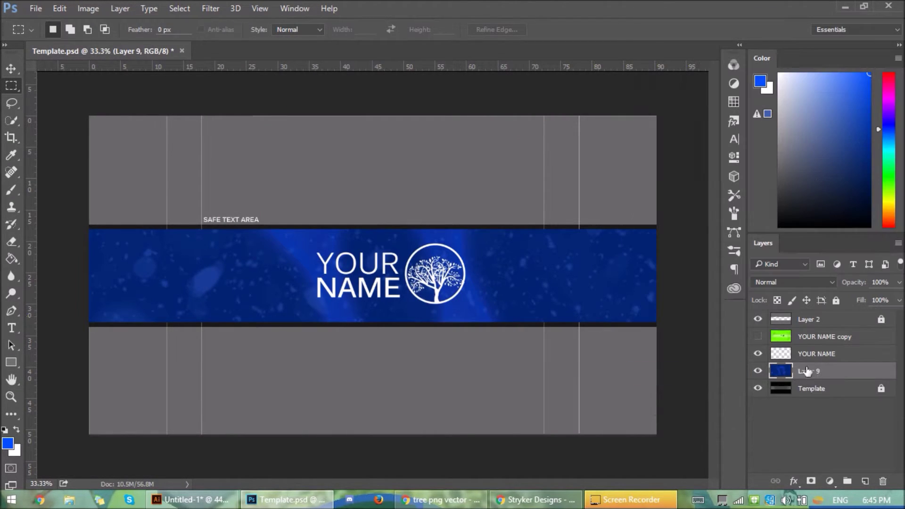
click(756, 339)
shift+click(815, 353)
right_click(815, 354)
click(618, 450)
Compare the two banner versions and display the full green YOUR NAME copy layer with the Layer 2 overlay and Template layer hidden.
click(758, 337)
click(758, 337)
click(830, 339)
click(758, 337)
click(758, 338)
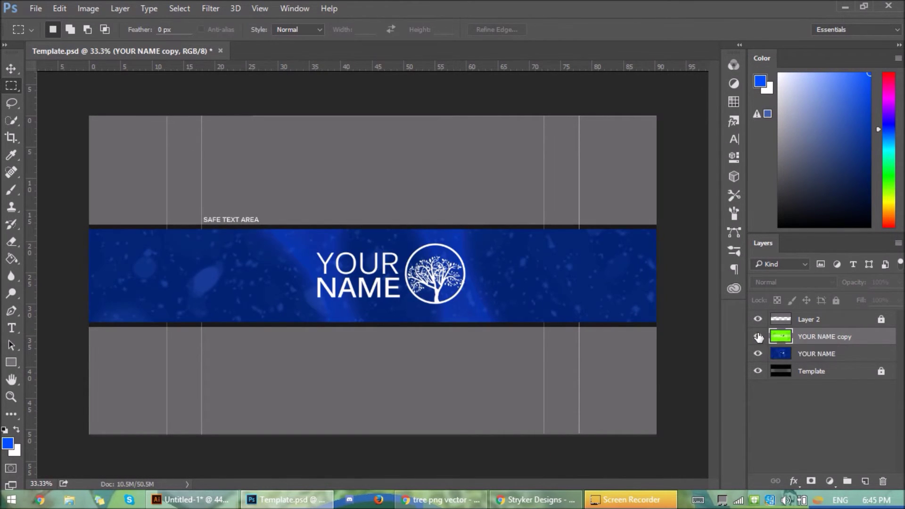
click(758, 337)
click(757, 319)
click(758, 340)
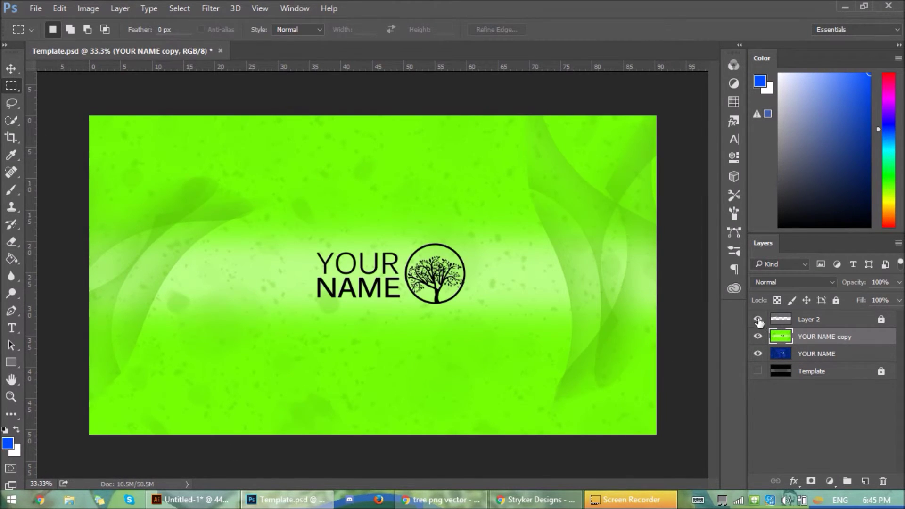
Isolate the green banner's central band on its own layer with a rectangular selection, and delete the leftover YOUR NAME copy layer.
click(757, 319)
drag(83, 226, 646, 312)
right_click(646, 312)
click(662, 138)
click(810, 355)
key(Delete)
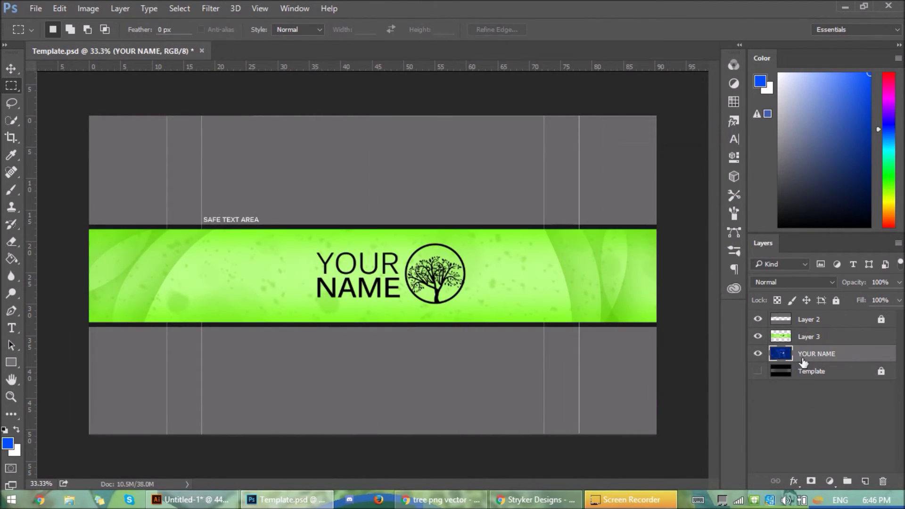
Isolate the blue banner's central band on its own layer with a rectangular selection, and delete the leftover YOUR NAME layer.
click(759, 337)
drag(83, 227, 660, 323)
right_click(575, 289)
click(596, 137)
click(831, 374)
key(Delete)
click(758, 337)
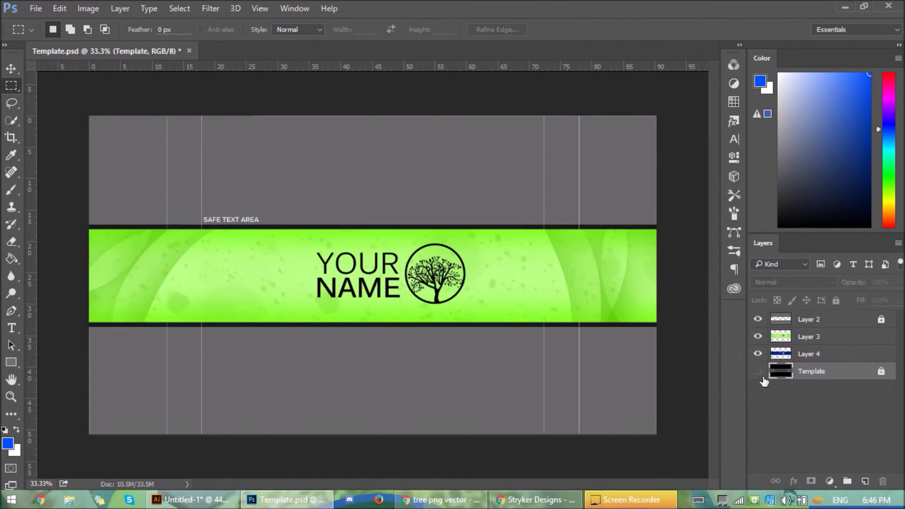
Display the blue band over the Template layer with the green band hidden, and unlock and delete the Layer 2 overlay.
click(758, 371)
click(758, 319)
click(759, 338)
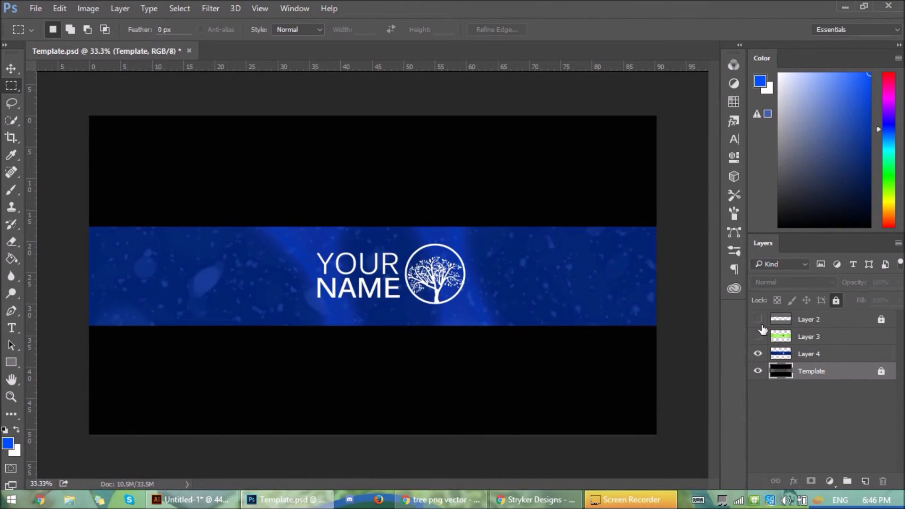
click(773, 320)
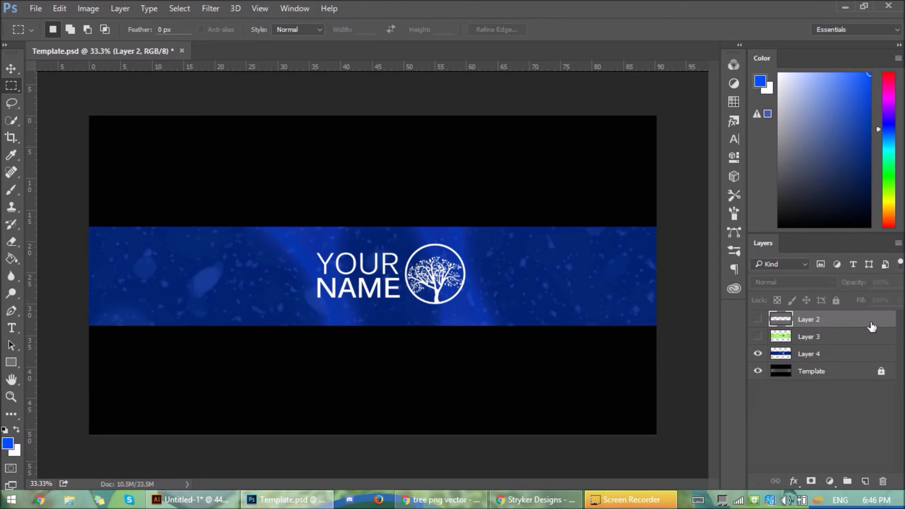
key(Delete)
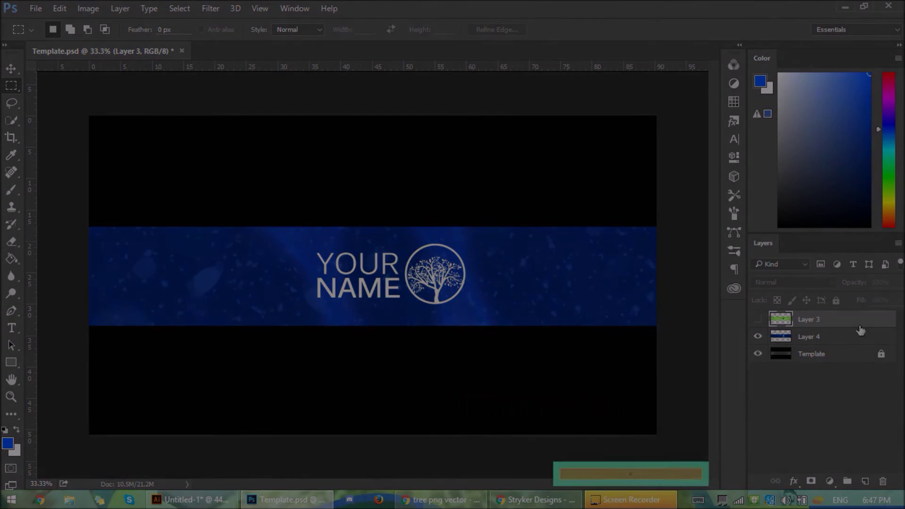